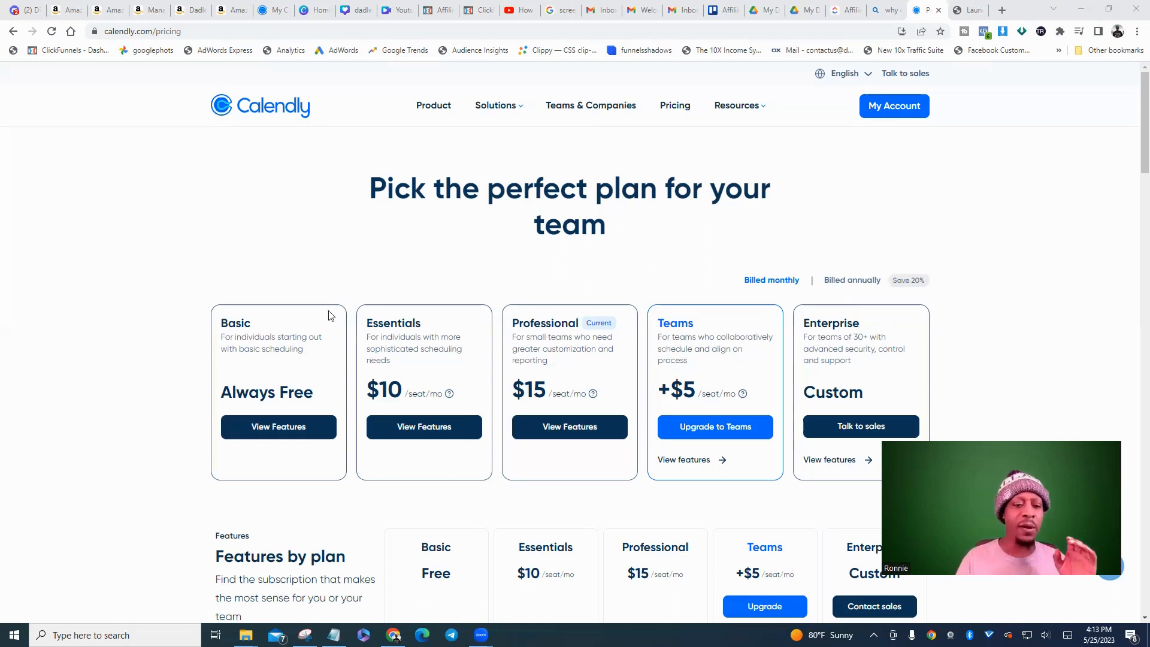
# Review the Calendly plan cards and the monthly prices of the Basic, Essentials, Professional, Teams and Enterprise plans.
pyautogui.scroll(-2, 329, 316)
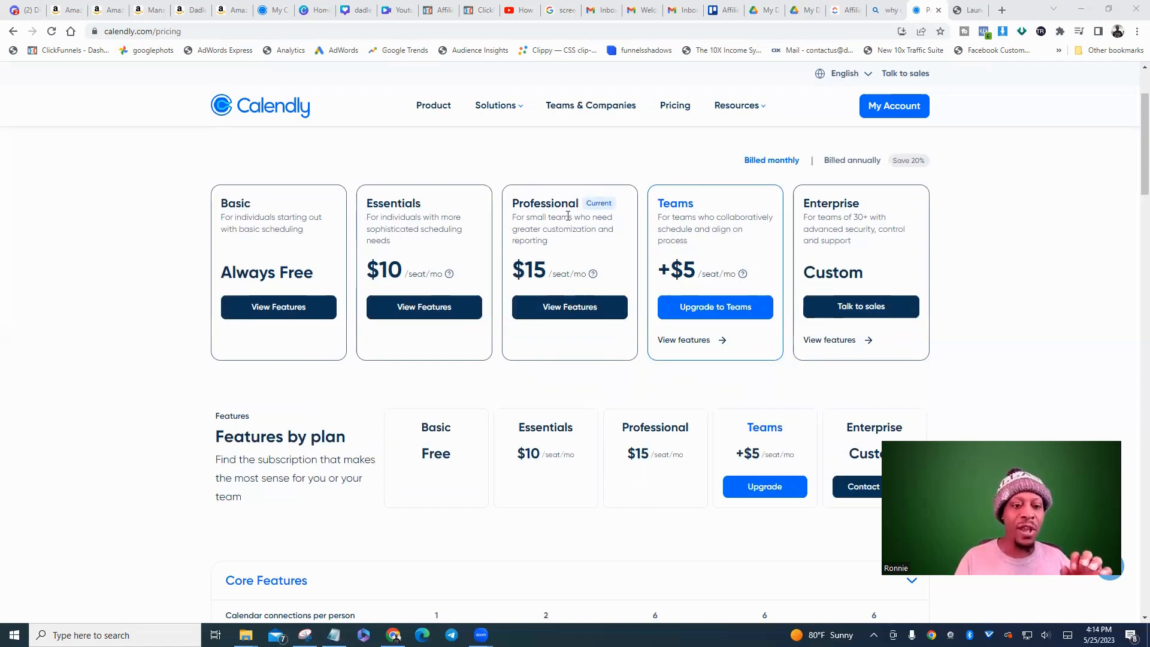
pyautogui.moveTo(414, 249)
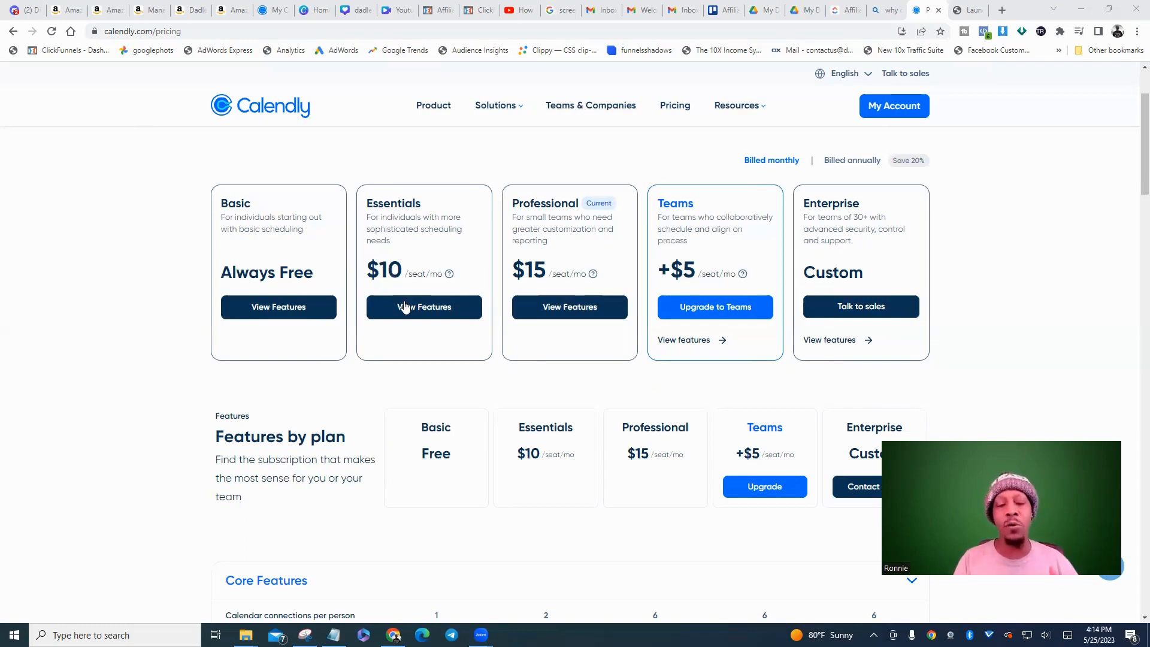
pyautogui.scroll(-2, 638, 336)
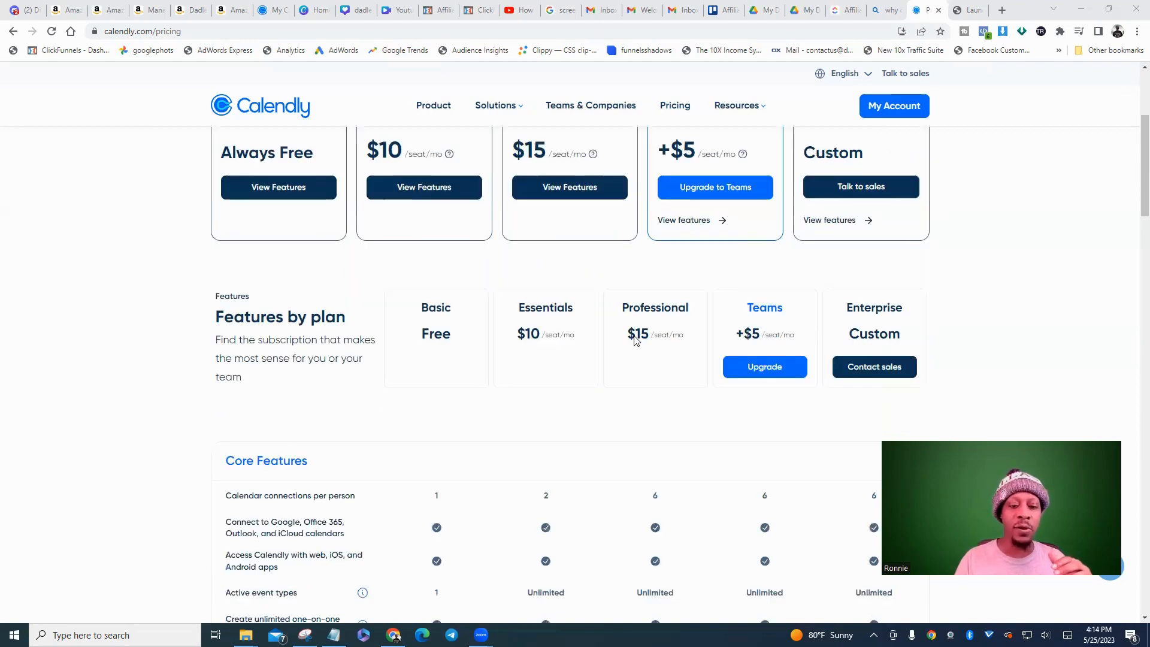
pyautogui.scroll(-2, 639, 328)
pyautogui.scroll(1, 492, 288)
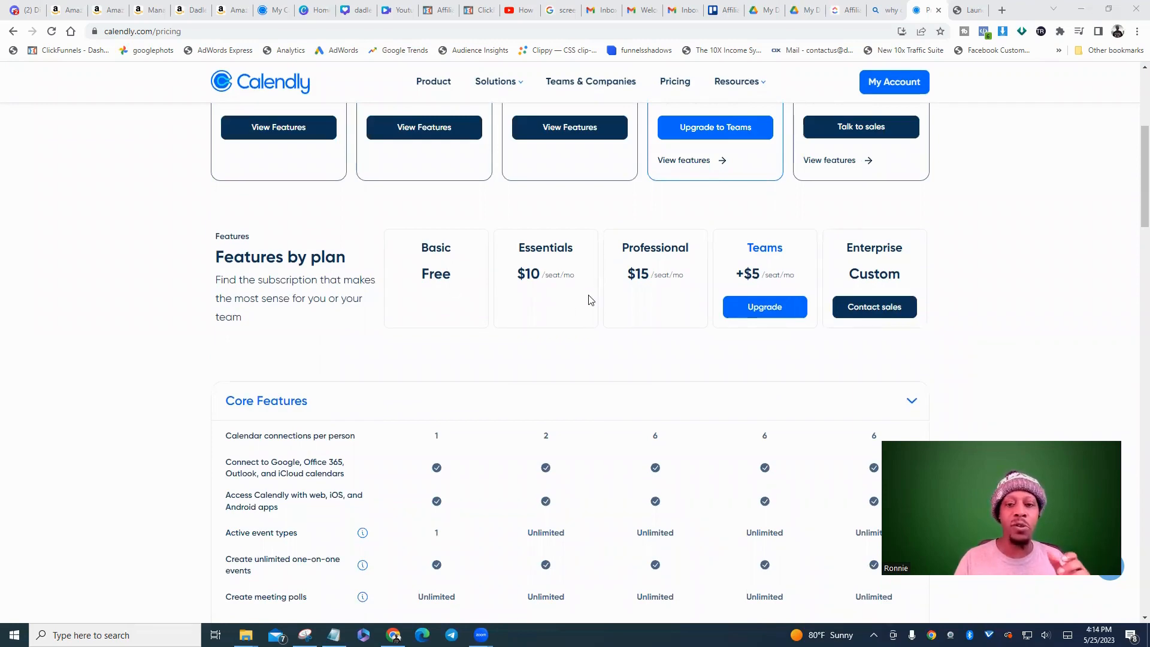
pyautogui.scroll(-4, 590, 300)
pyautogui.scroll(2, 355, 311)
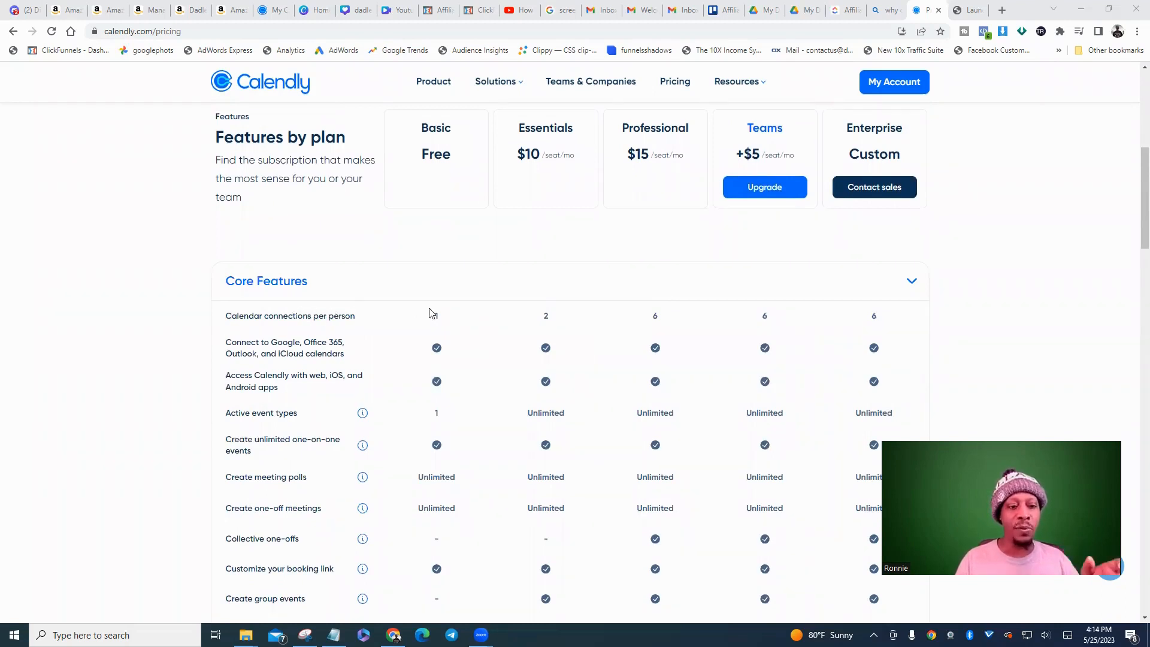
# Read through the Core Features comparison, checking which scheduling, notification and workflow features the Basic plan includes.
pyautogui.scroll(-1, 420, 324)
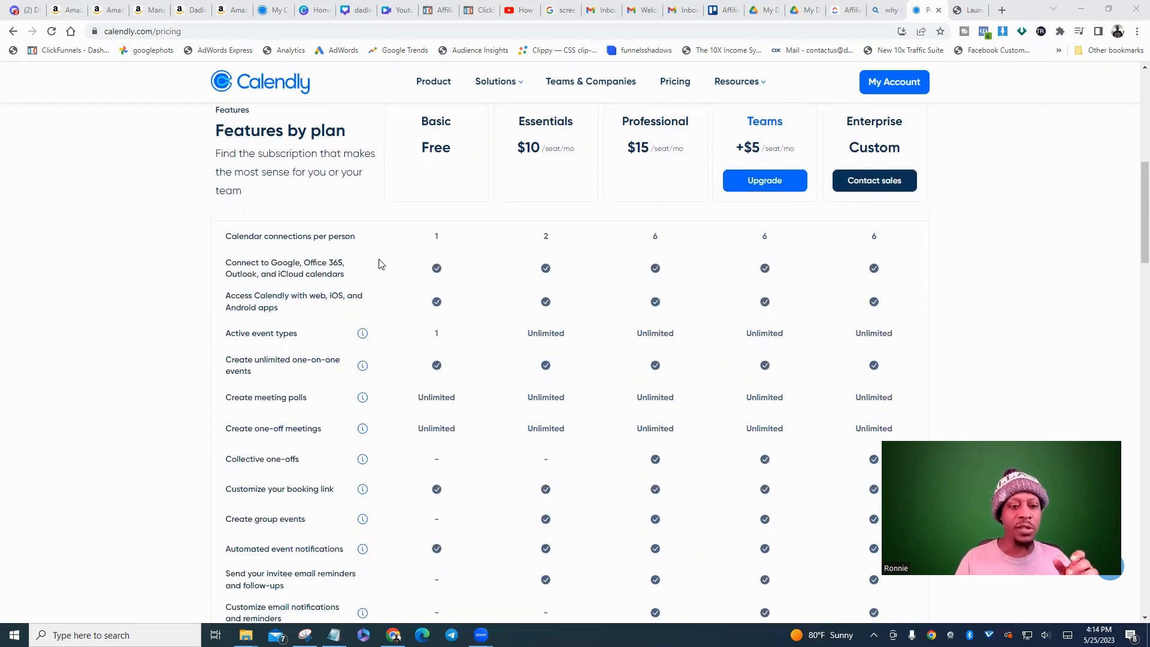
pyautogui.scroll(-1, 381, 261)
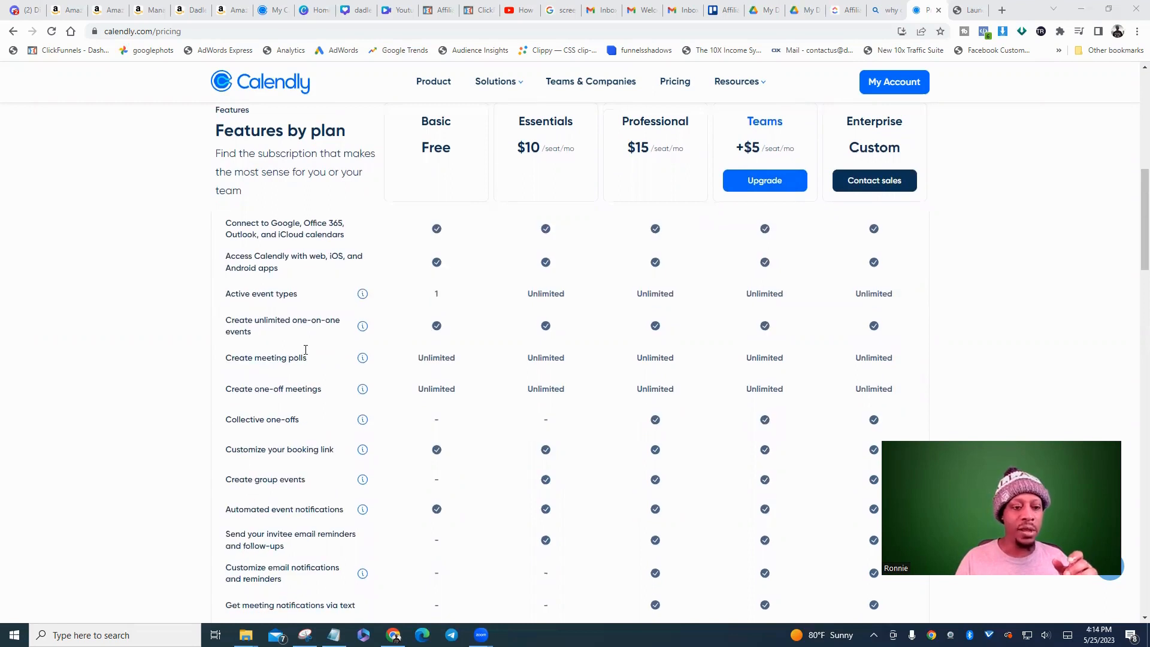
pyautogui.scroll(2, 306, 349)
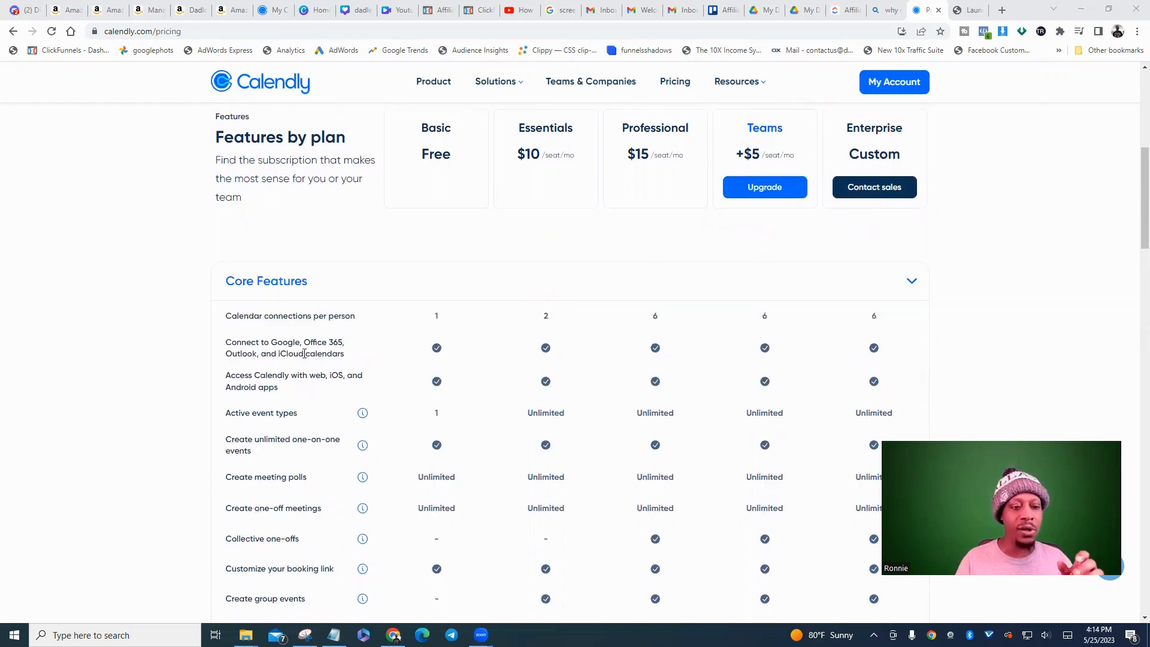
pyautogui.scroll(-2, 389, 299)
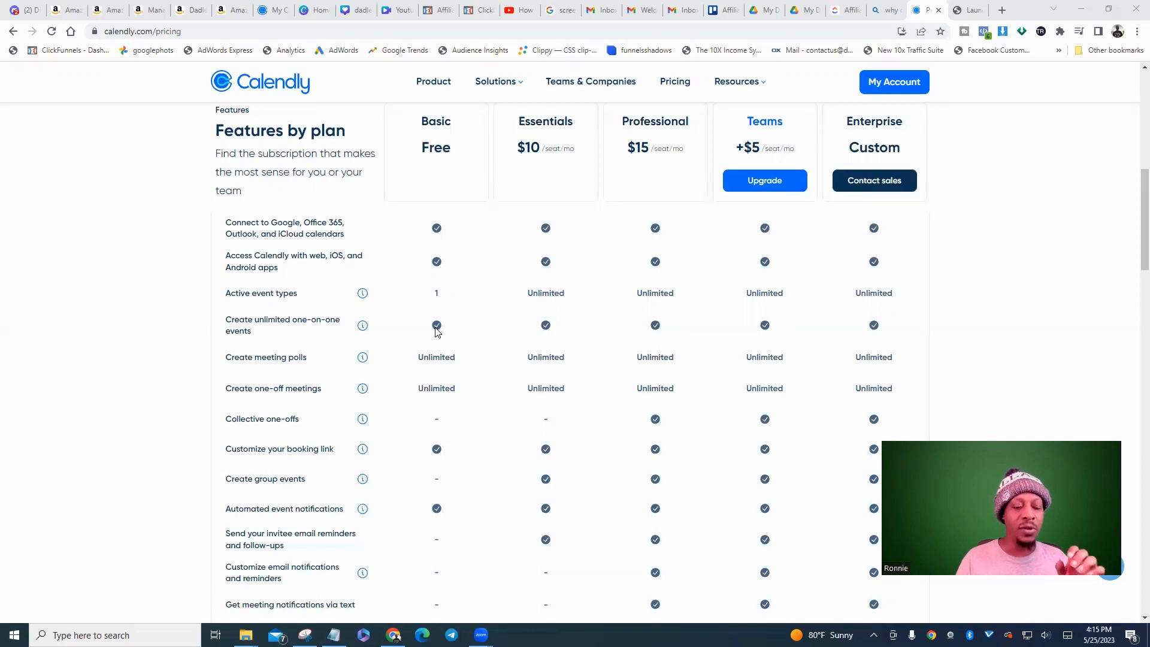
pyautogui.scroll(-1, 401, 354)
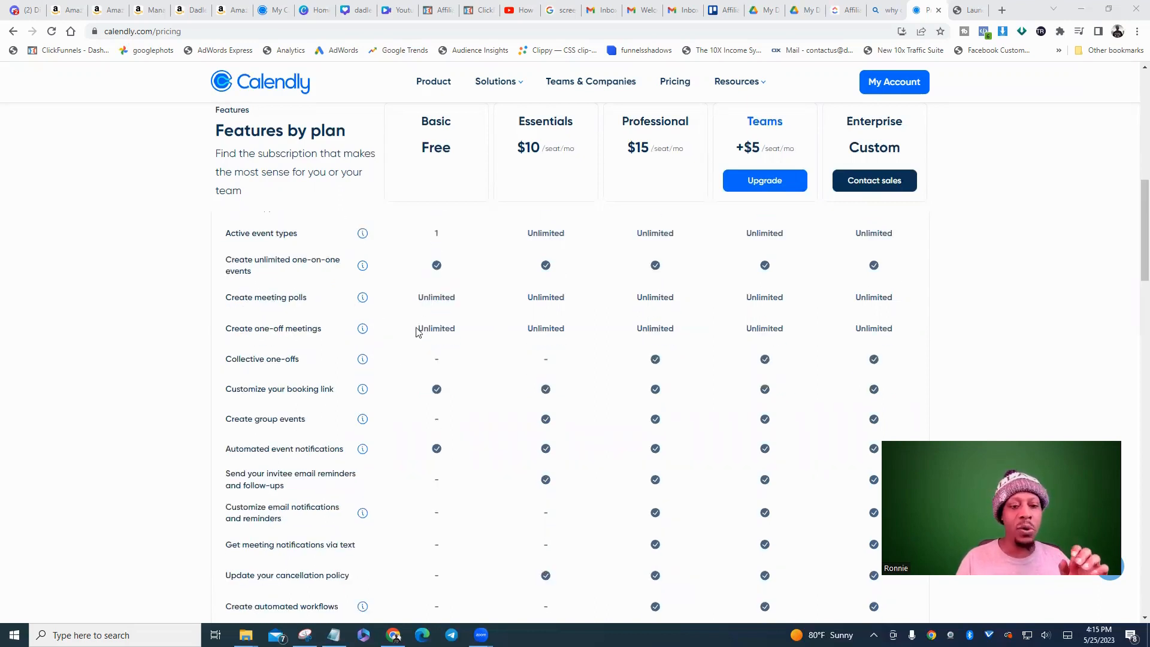
pyautogui.scroll(-1, 274, 356)
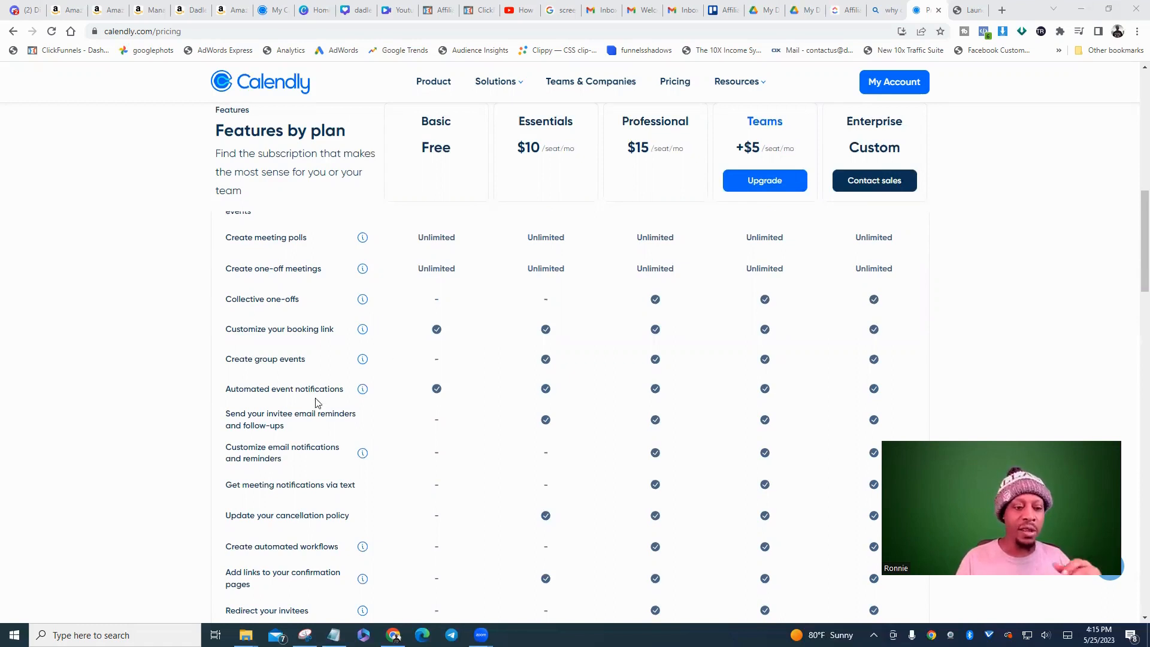
pyautogui.scroll(-1, 384, 410)
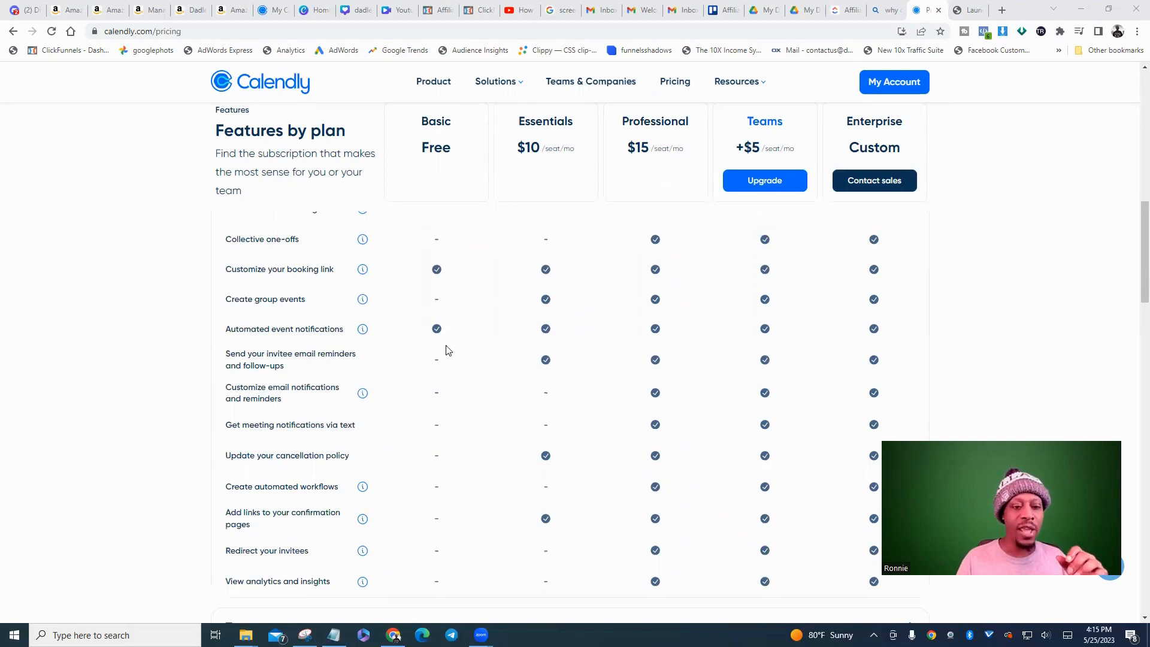
pyautogui.scroll(-1, 395, 350)
pyautogui.scroll(-1, 396, 350)
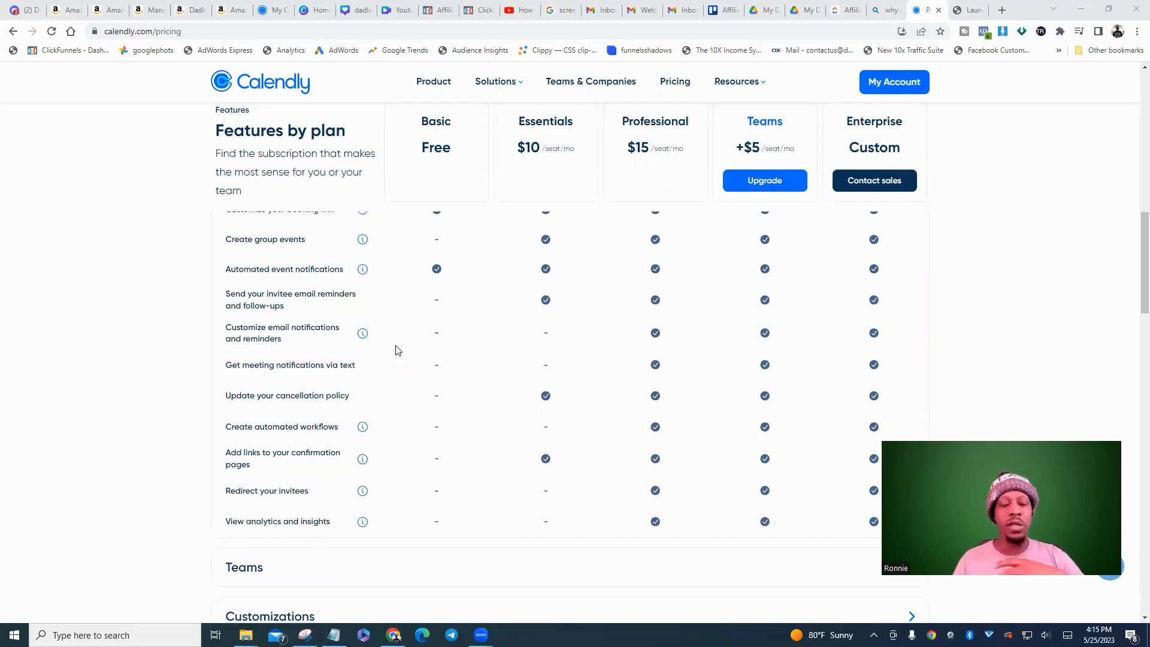
pyautogui.scroll(-3, 432, 382)
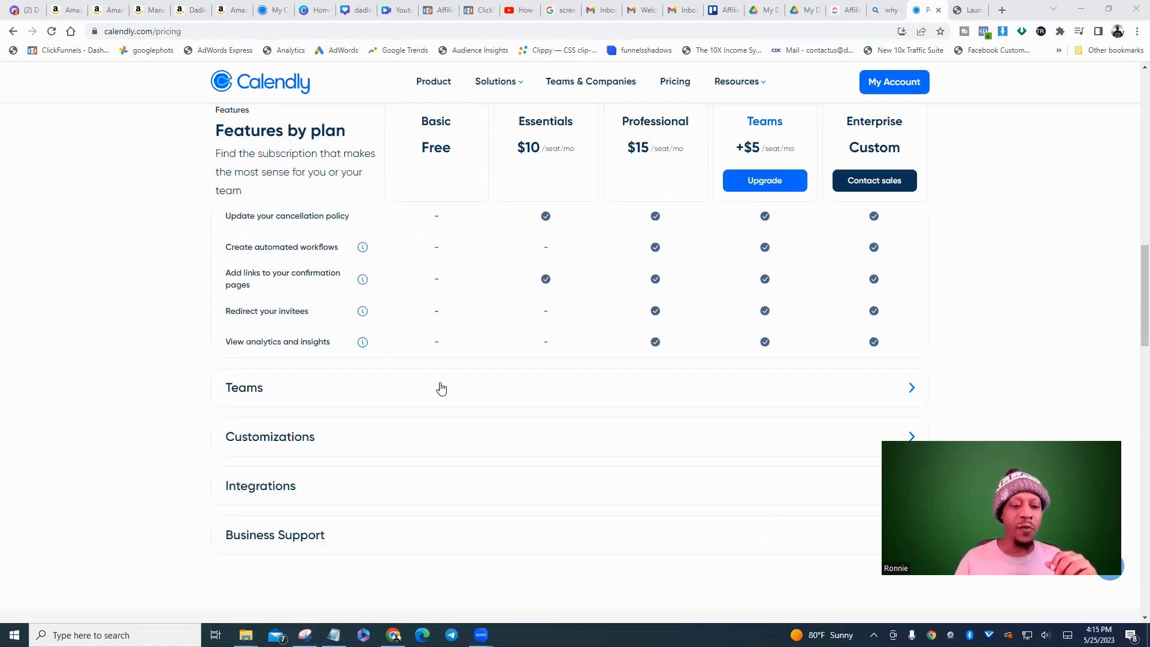
# Return to the start of the Core Features comparison and examine the Essentials plan against the other plans.
pyautogui.scroll(6, 440, 389)
pyautogui.scroll(2, 479, 300)
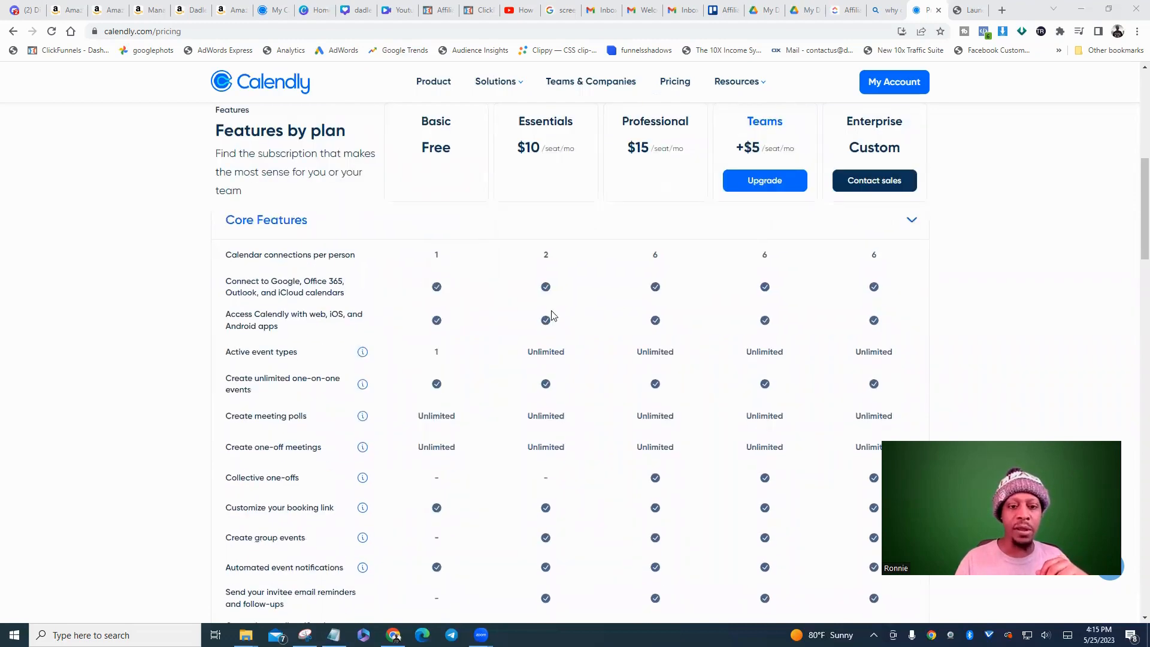
pyautogui.scroll(-2, 548, 296)
pyautogui.scroll(3, 547, 293)
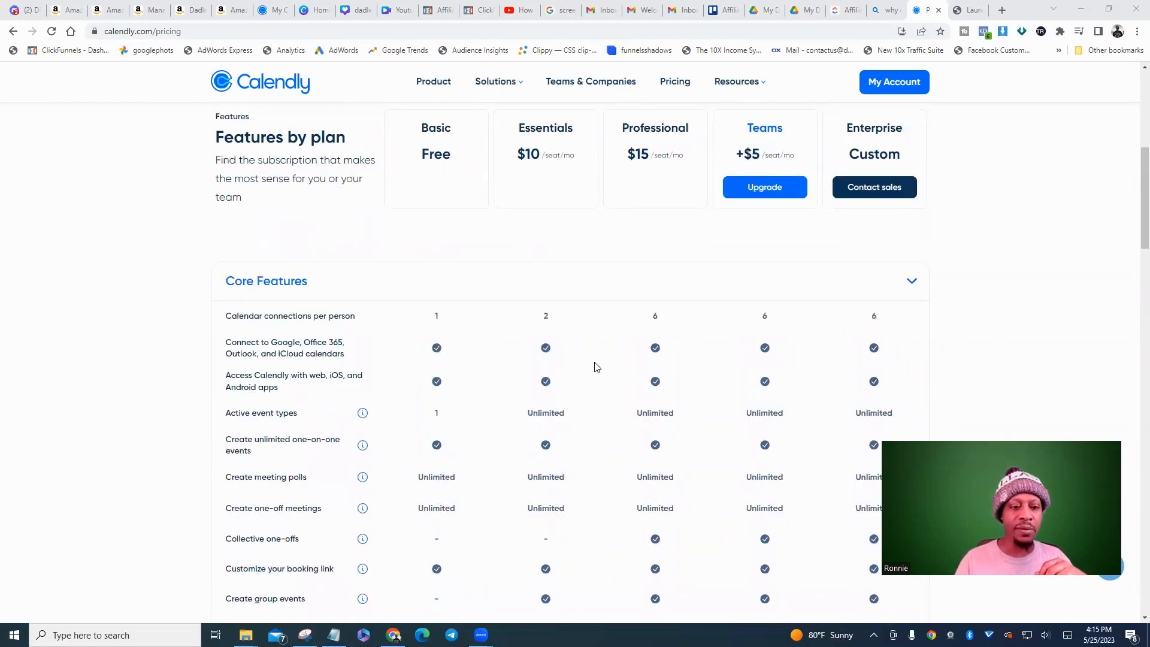
pyautogui.scroll(-2, 592, 366)
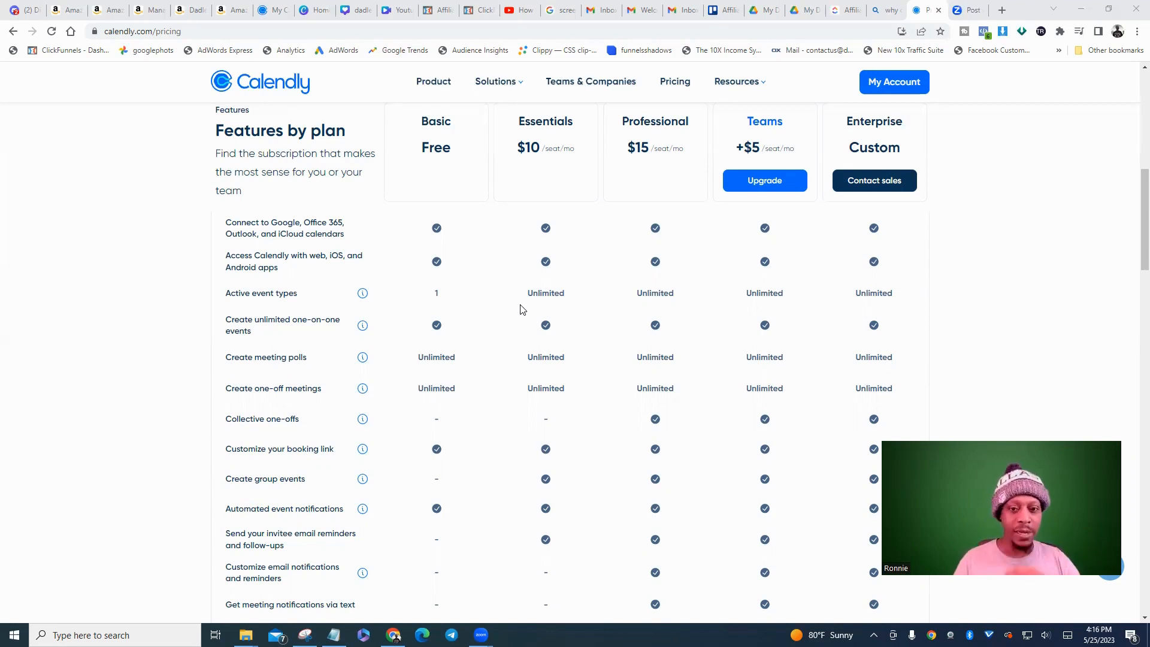
pyautogui.scroll(2, 615, 282)
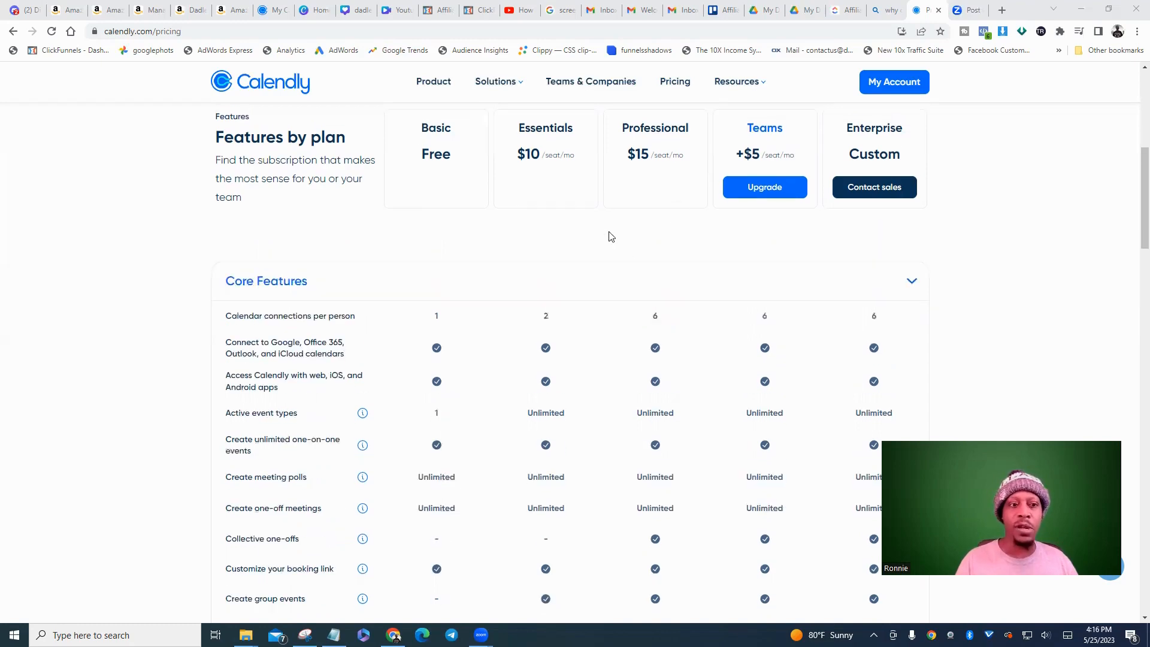
pyautogui.scroll(-2, 701, 358)
pyautogui.scroll(3, 701, 359)
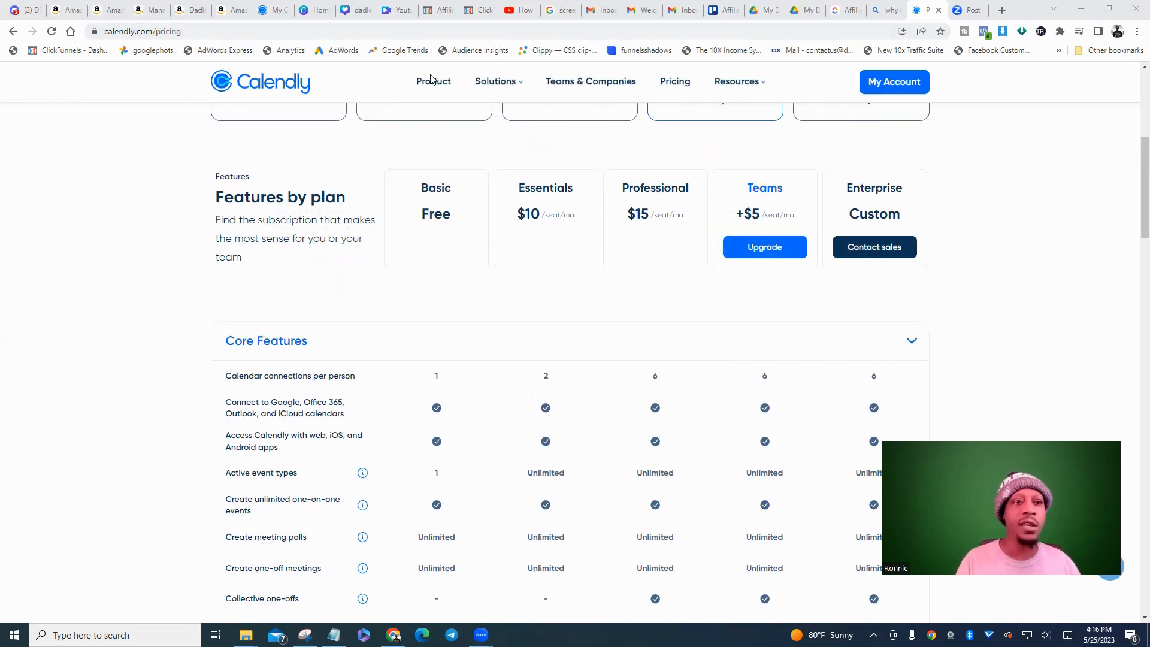
# Switch to the My Calendly home page and look over the existing event types.
pyautogui.click(273, 9)
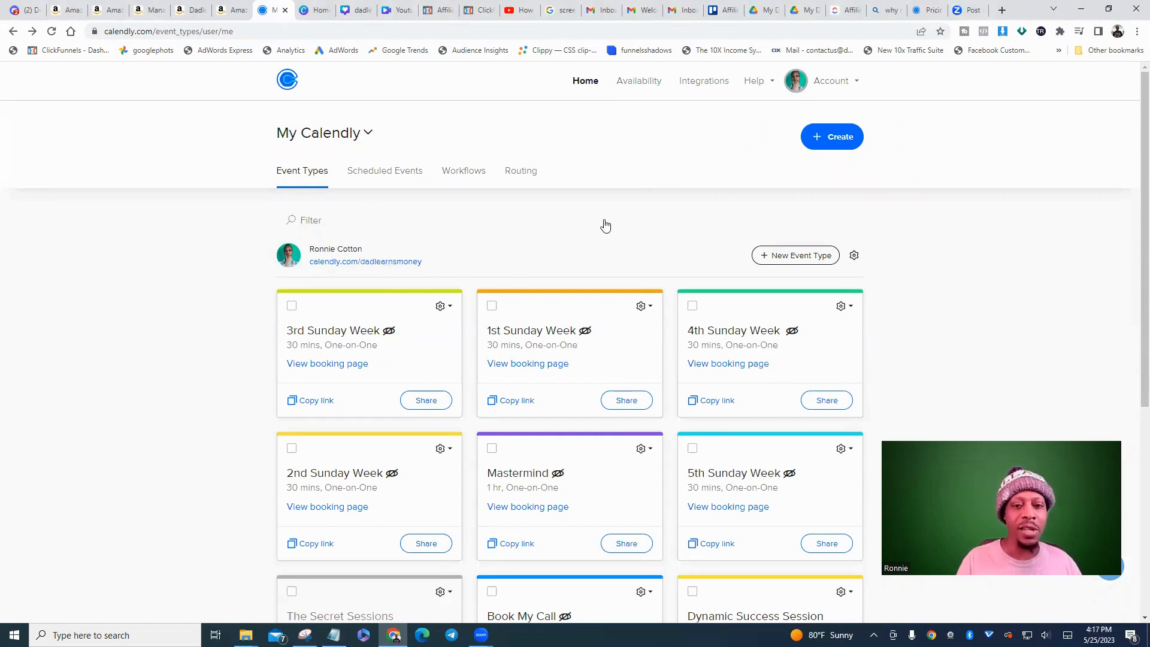
pyautogui.scroll(-2, 605, 224)
pyautogui.scroll(-2, 311, 135)
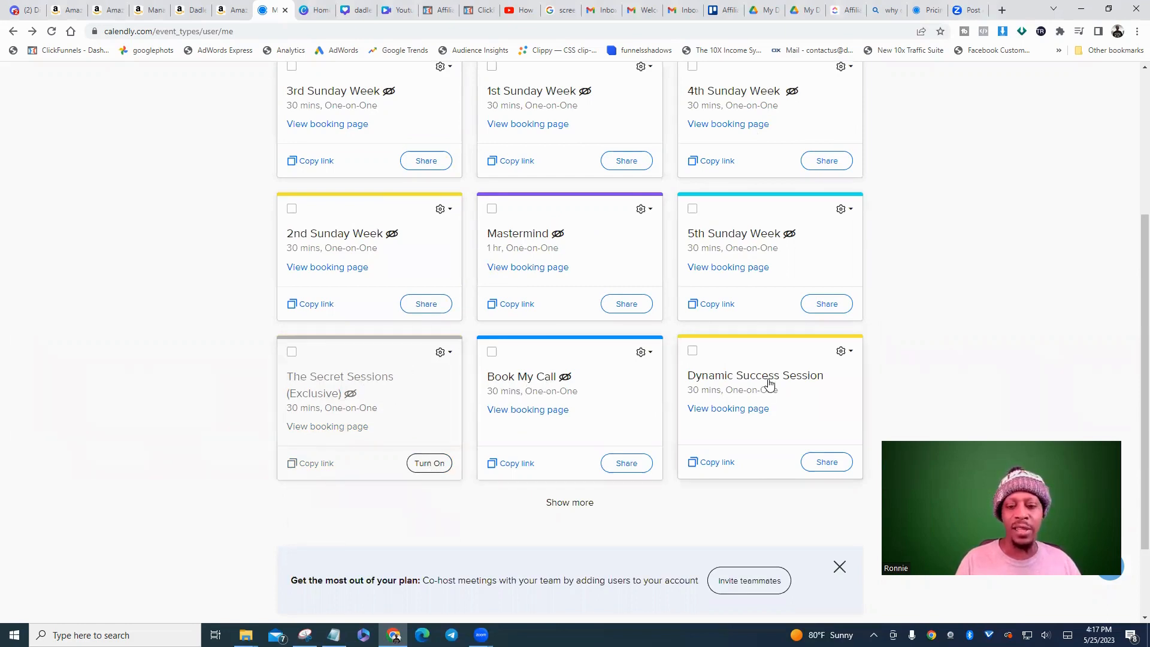
pyautogui.scroll(-2, 760, 474)
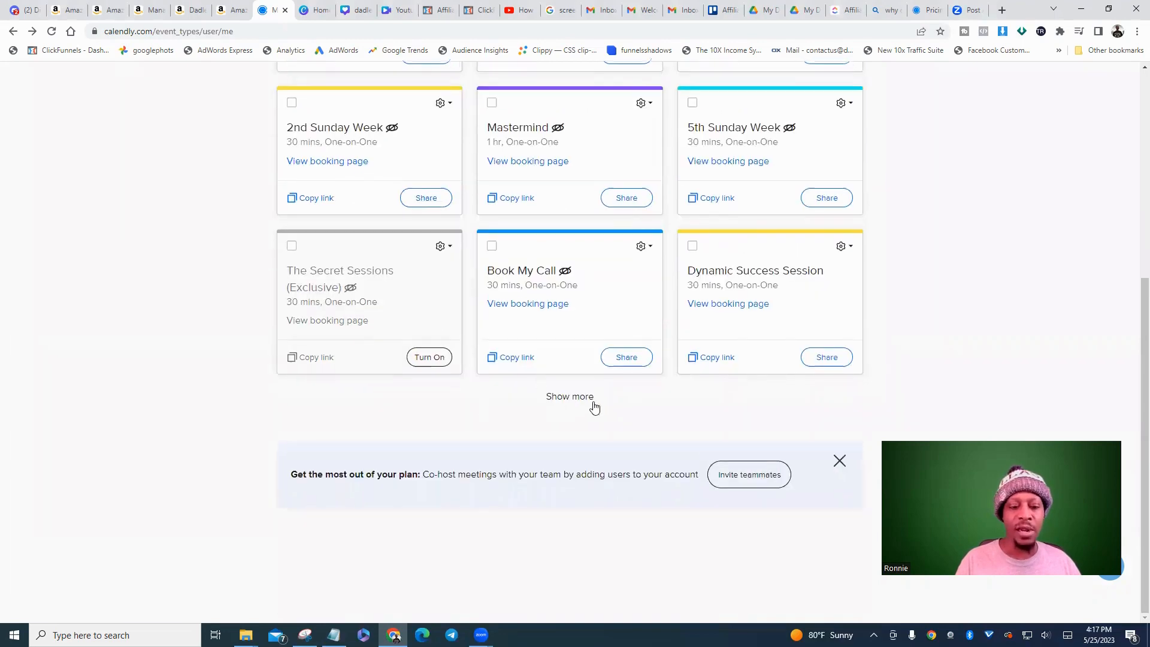
pyautogui.scroll(5, 650, 414)
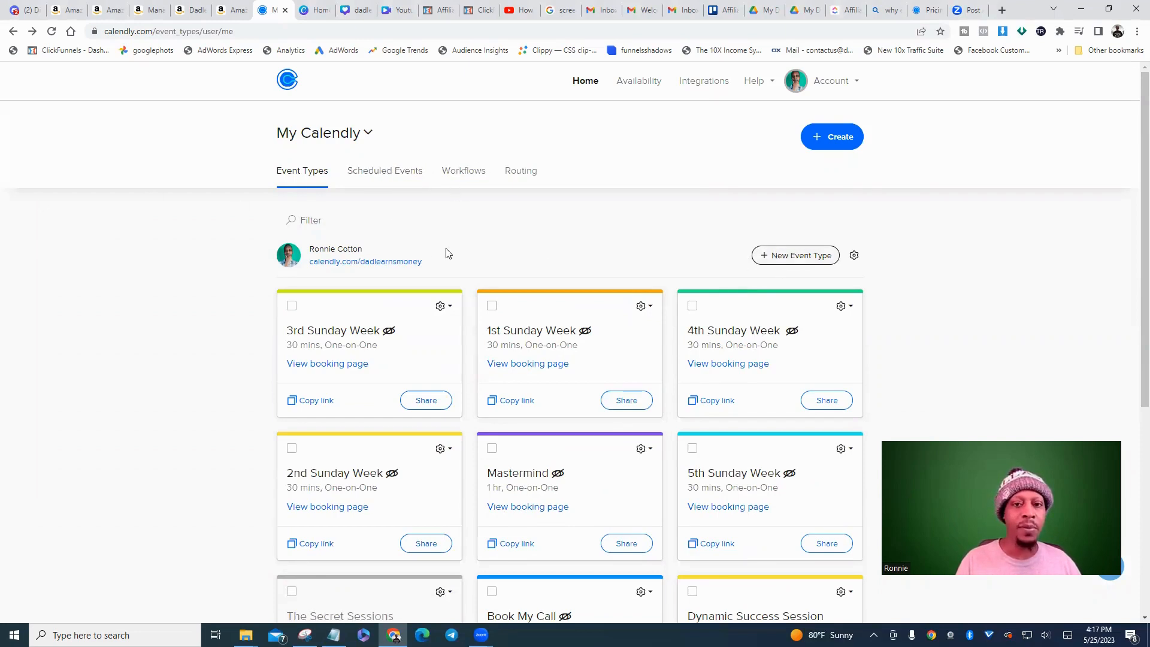
# Create a one-on-one event type named "test event", checking the available location options without choosing one.
pyautogui.click(788, 258)
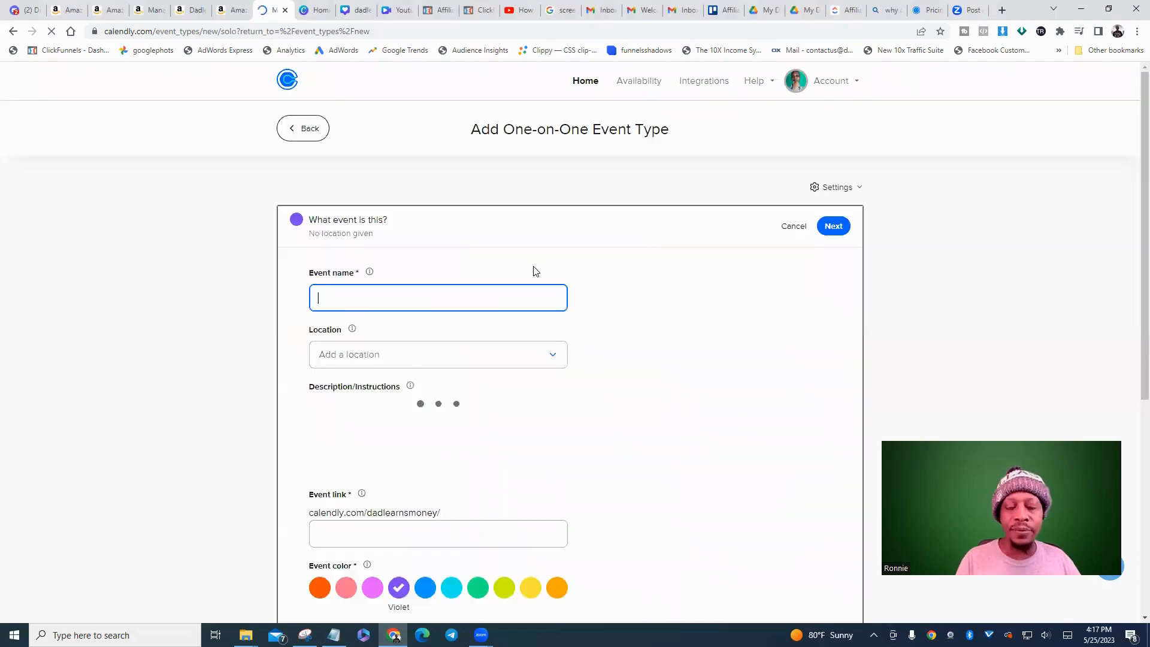
pyautogui.scroll(-2, 384, 217)
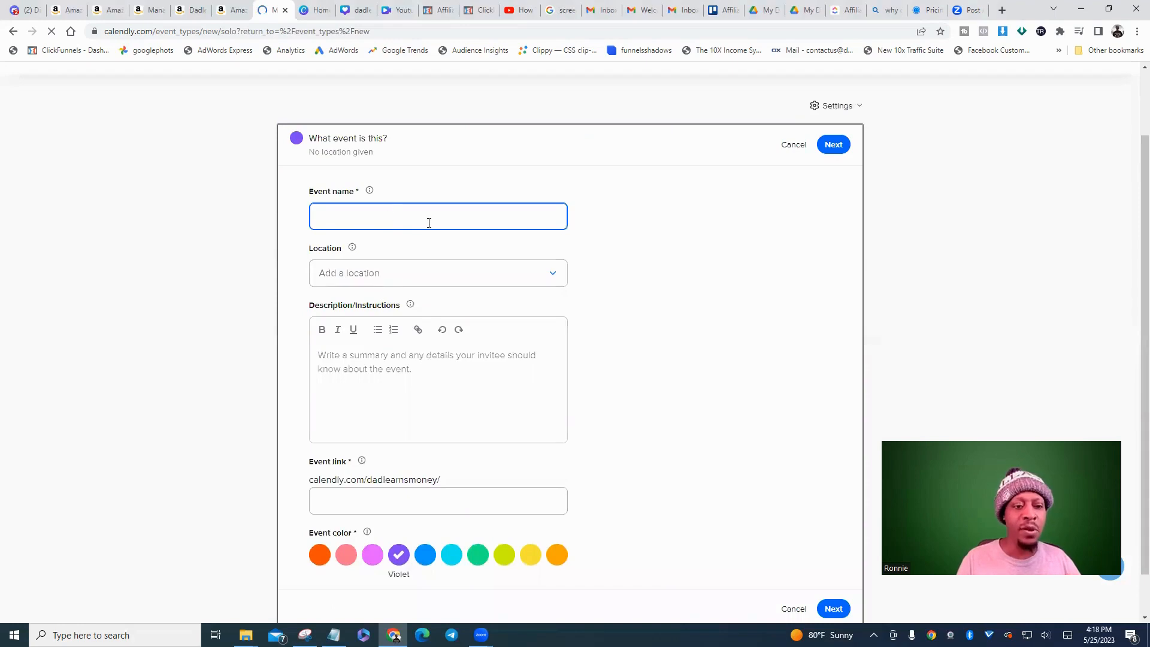
pyautogui.scroll(-1, 420, 252)
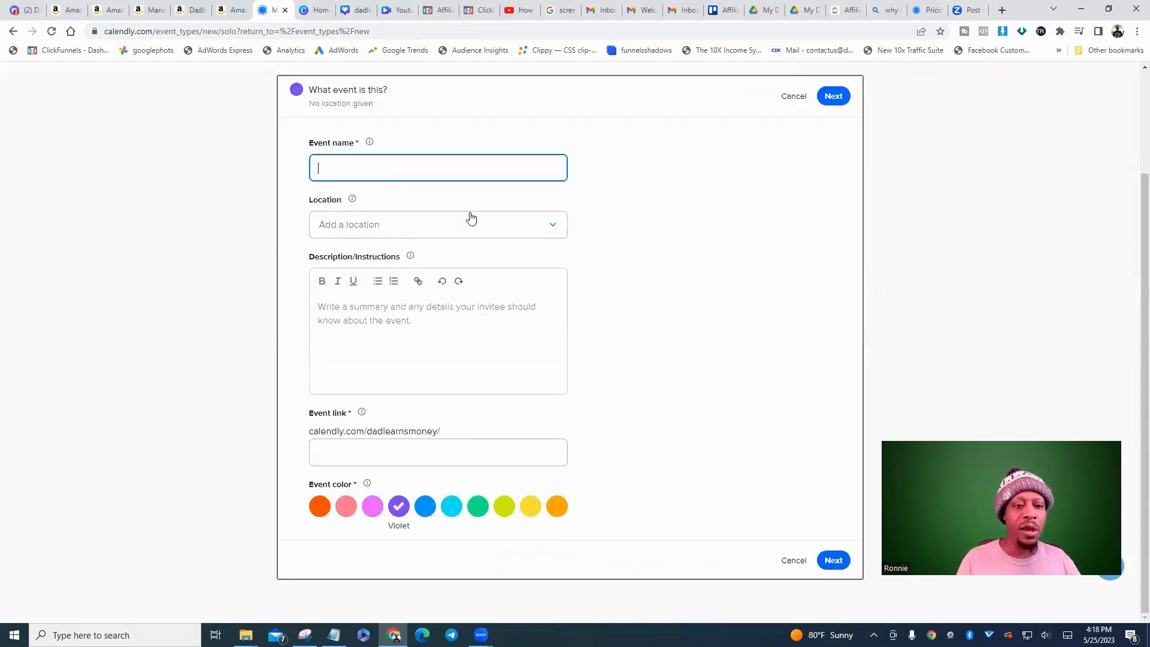
pyautogui.click(516, 224)
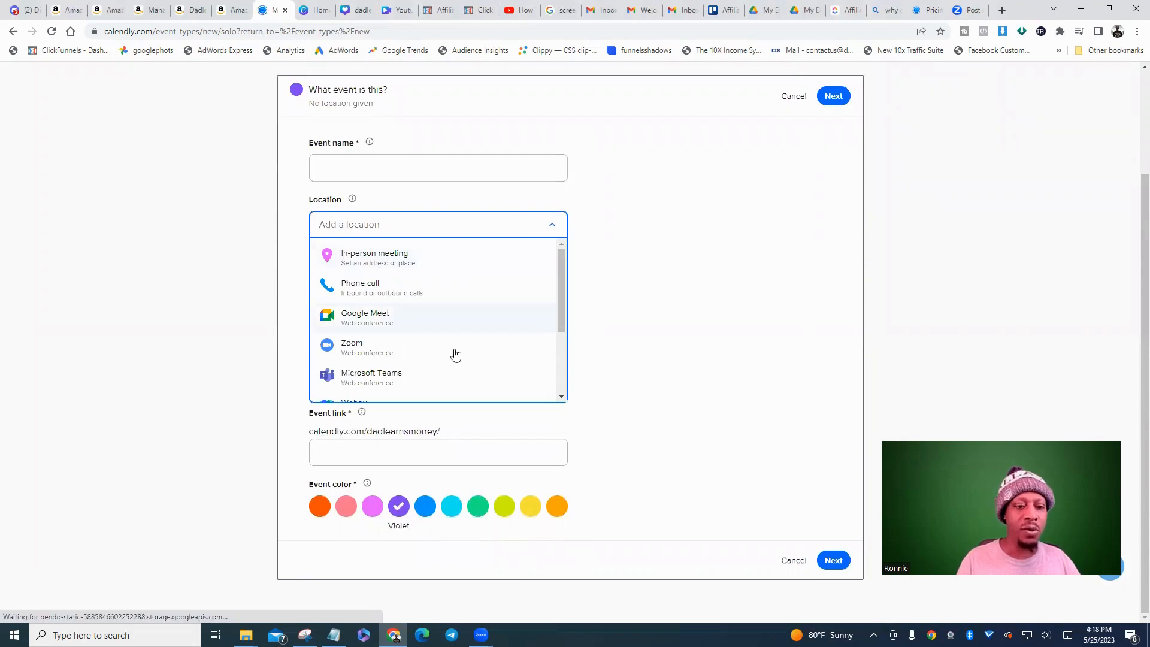
pyautogui.scroll(-2, 372, 337)
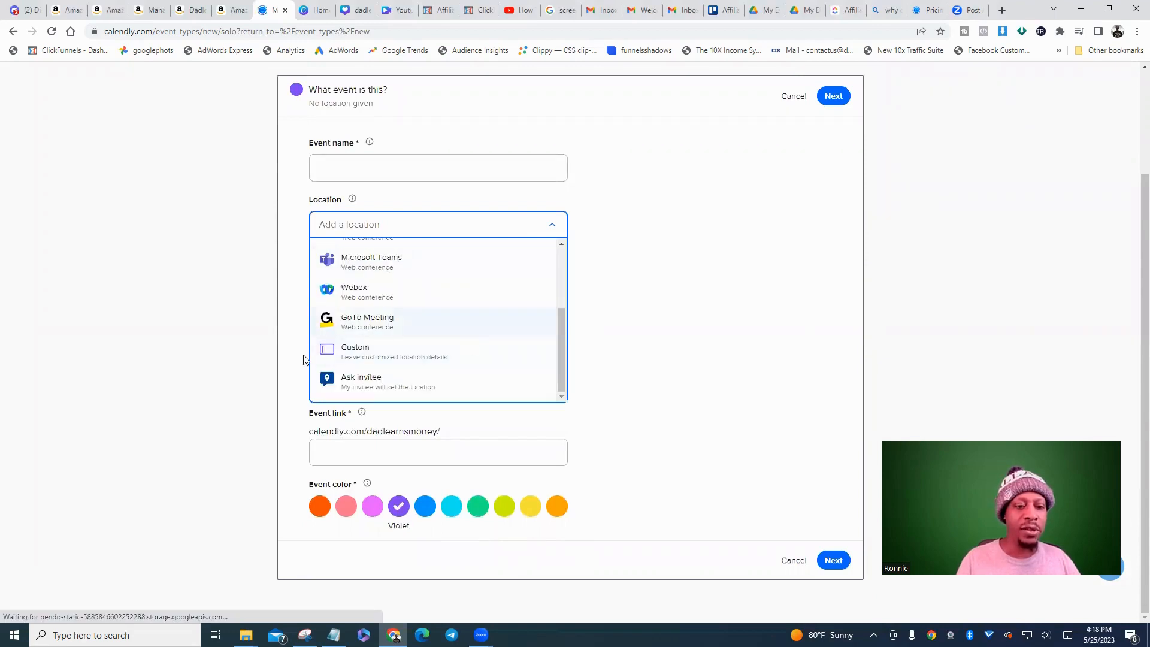
pyautogui.scroll(2, 411, 264)
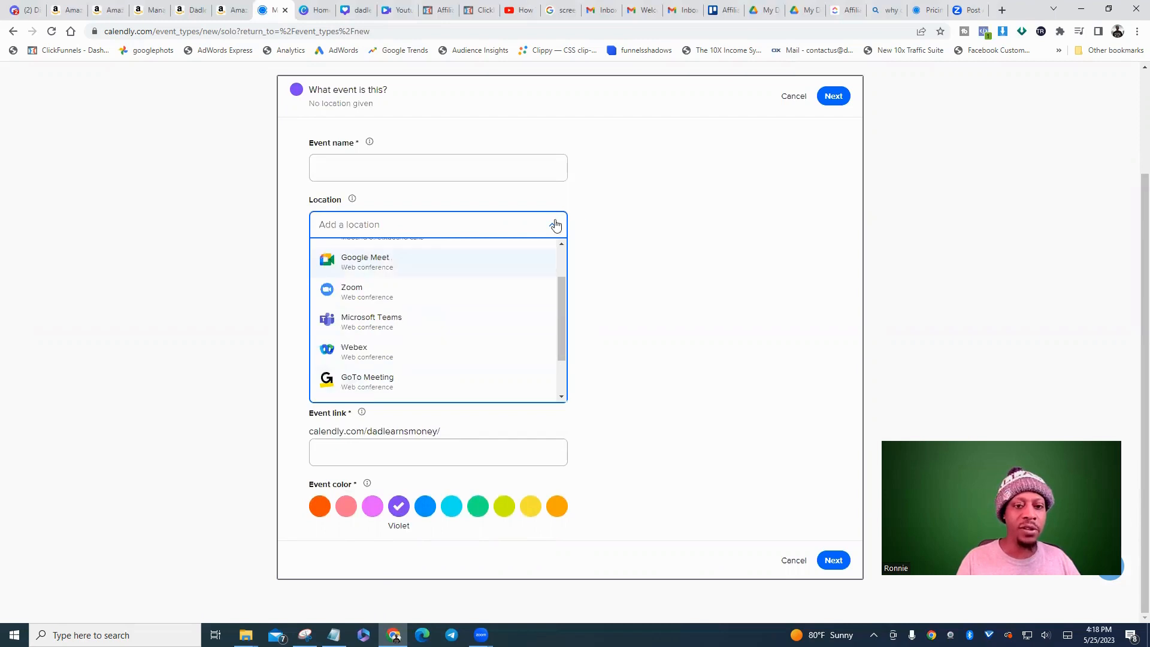
pyautogui.click(553, 225)
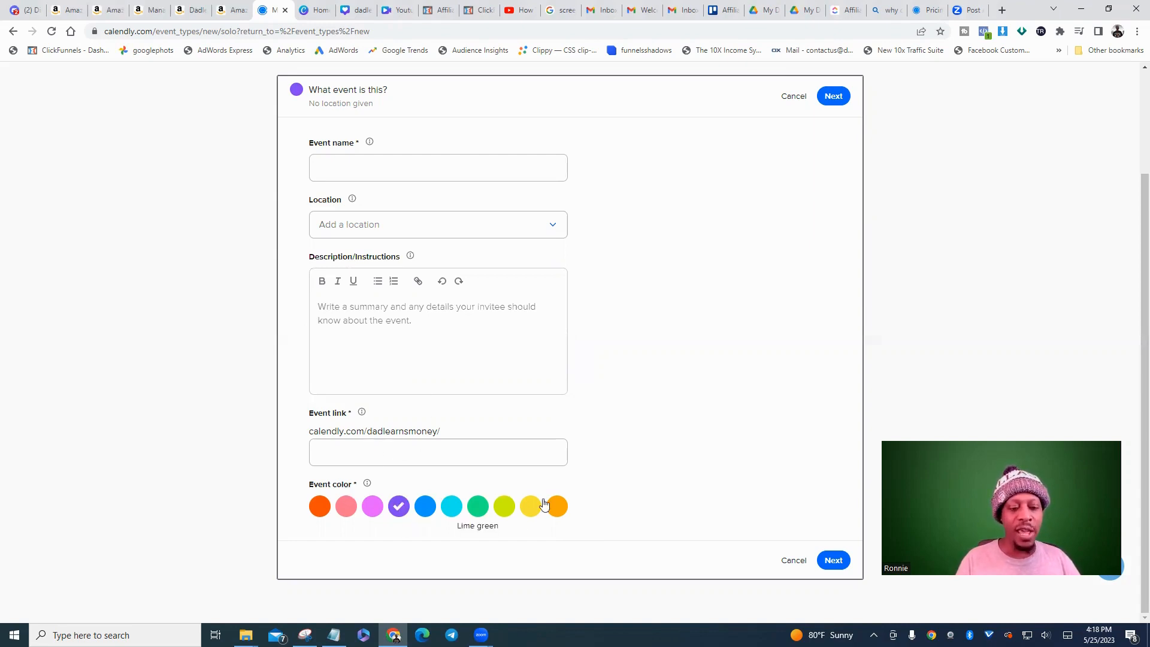
pyautogui.scroll(3, 625, 385)
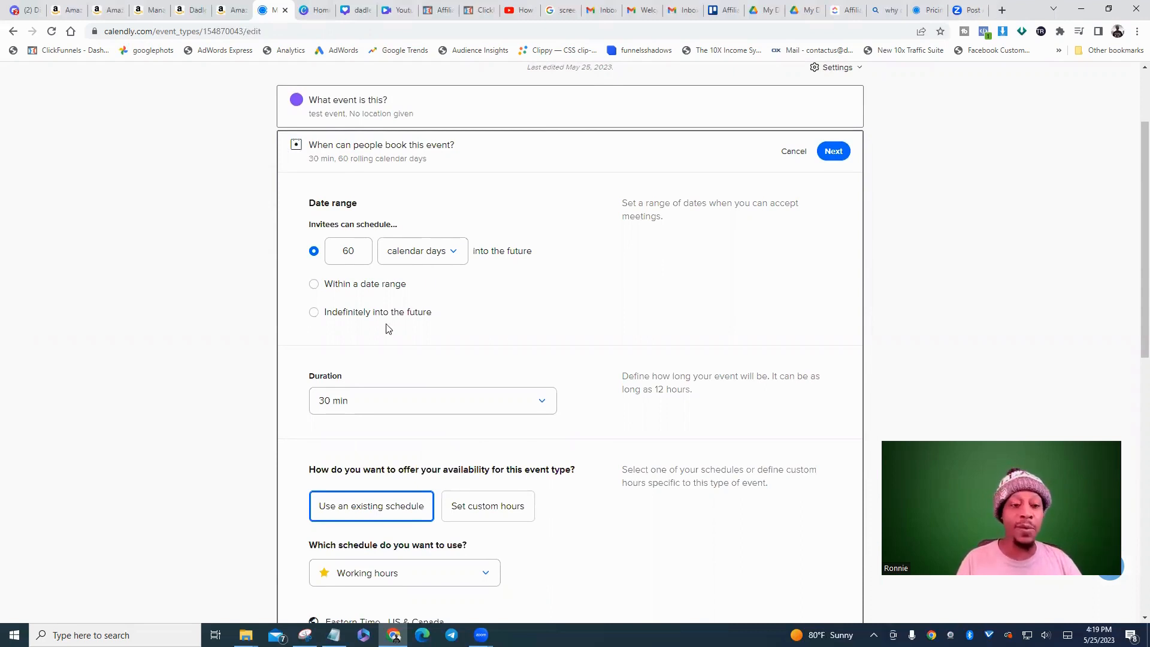
# Set the event's scheduling window to within a date range and view its date picker without choosing dates.
pyautogui.click(314, 285)
pyautogui.click(463, 296)
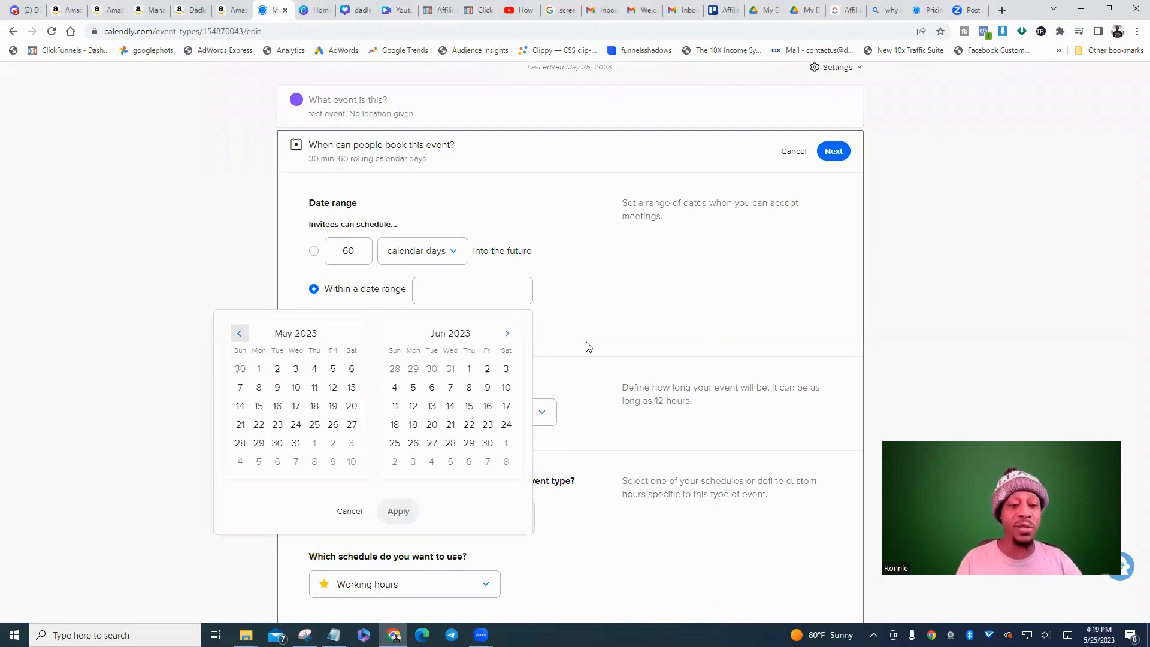
pyautogui.click(609, 304)
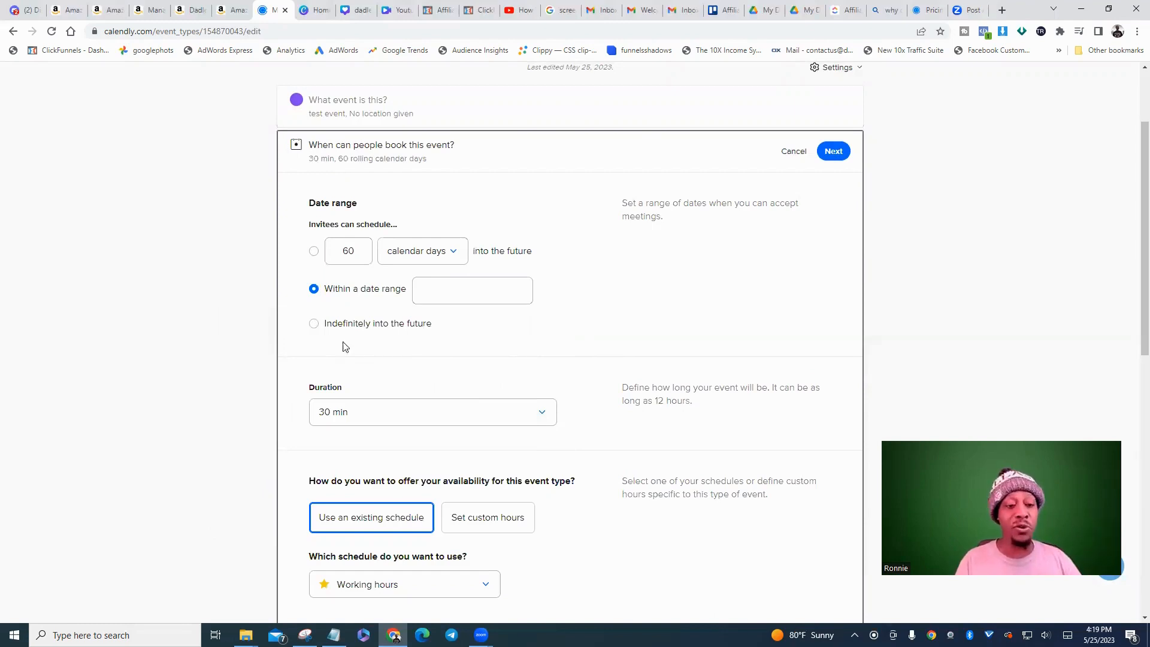
# View the available duration options for the event without changing the selection.
pyautogui.scroll(-3, 367, 354)
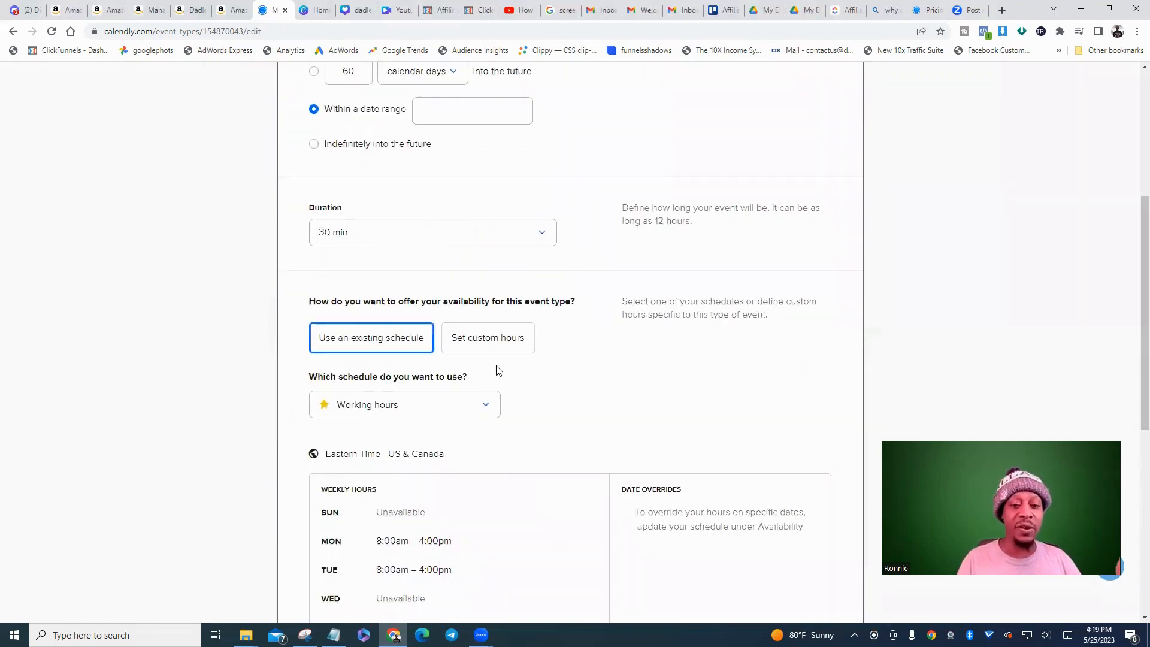
pyautogui.click(542, 236)
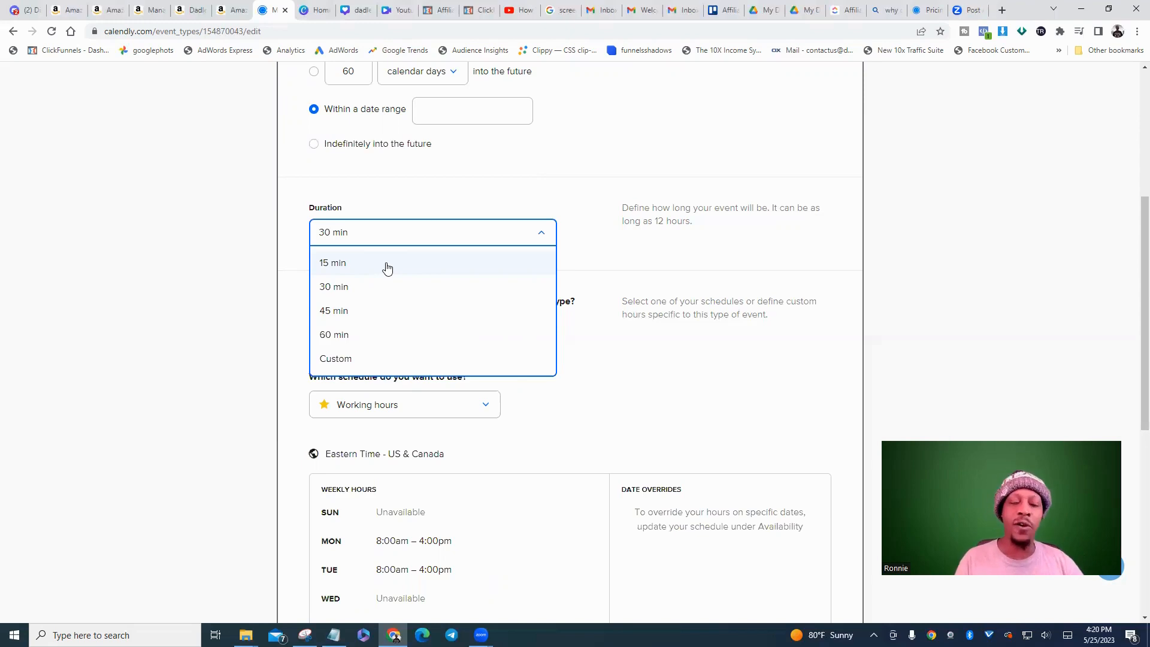
pyautogui.click(580, 382)
pyautogui.scroll(-2, 405, 284)
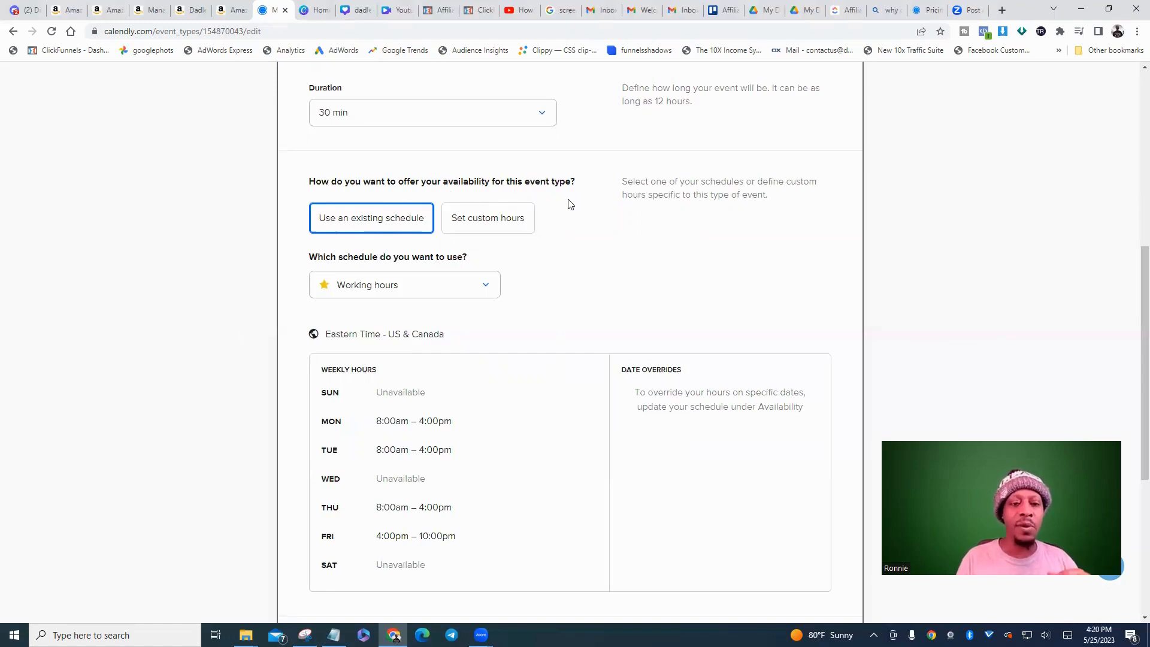
# Switch the event's availability to custom hours and look over the May 2023 calendar of weekly hours.
pyautogui.click(519, 218)
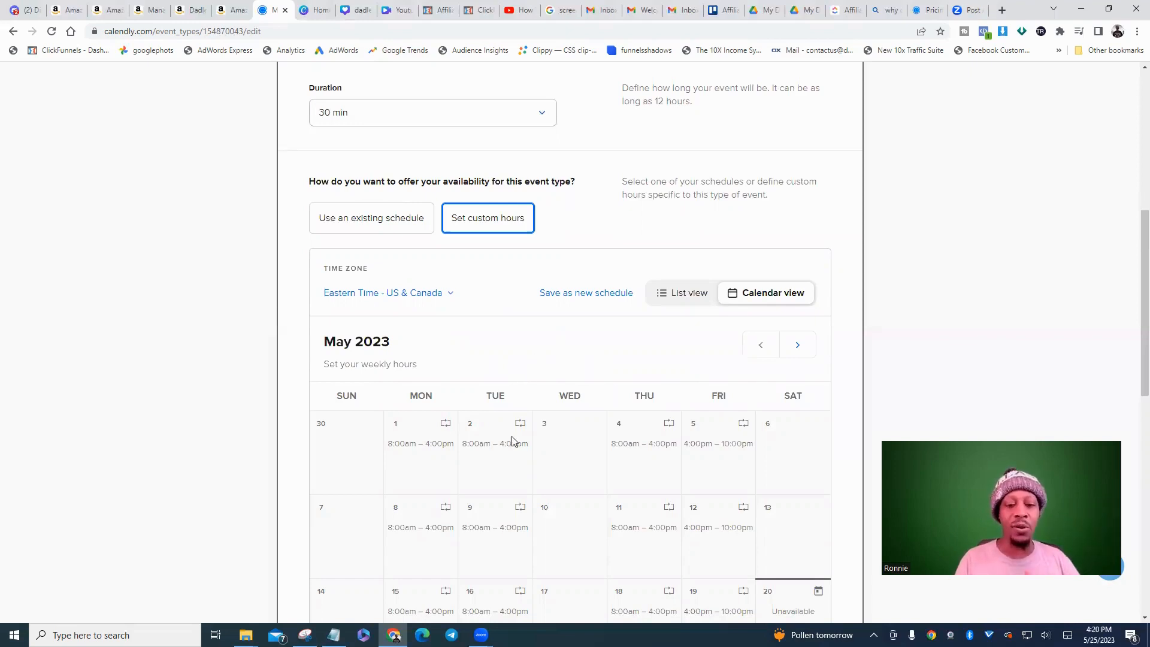
pyautogui.scroll(-1, 647, 353)
pyautogui.scroll(-1, 689, 252)
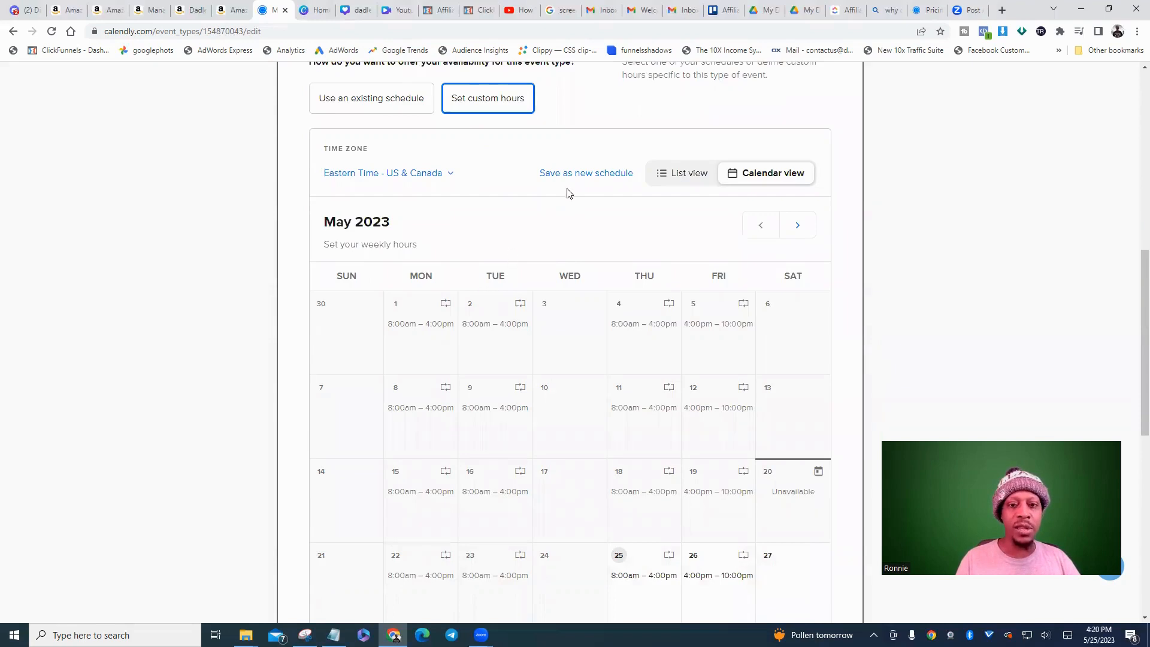
pyautogui.scroll(-2, 583, 311)
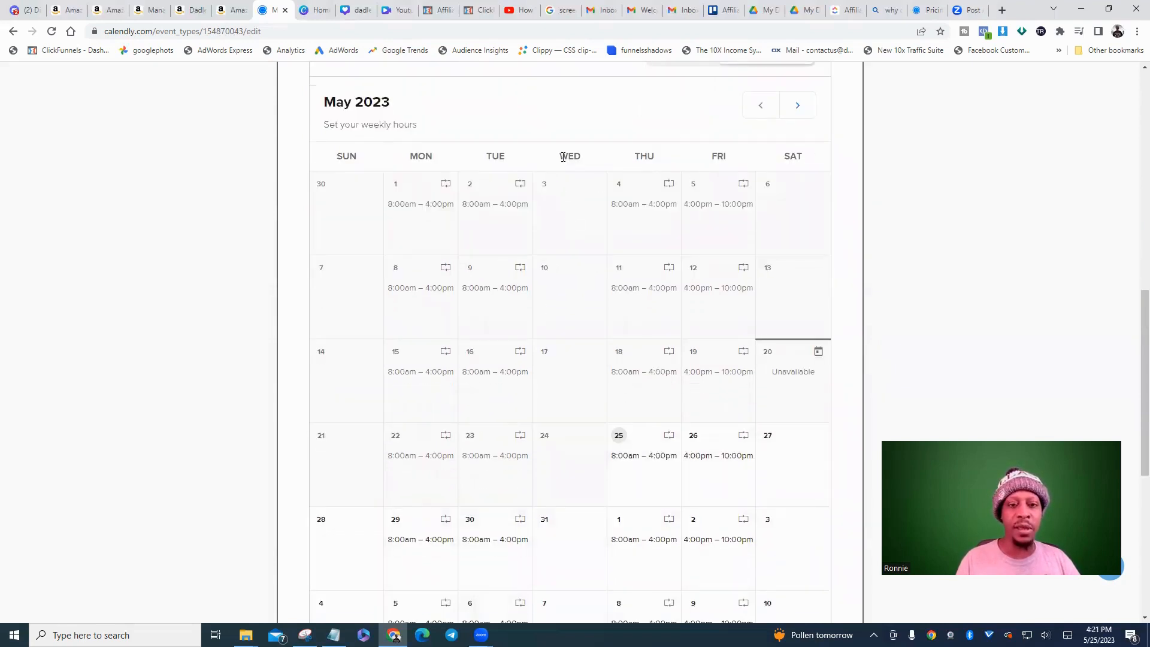
pyautogui.scroll(2, 549, 204)
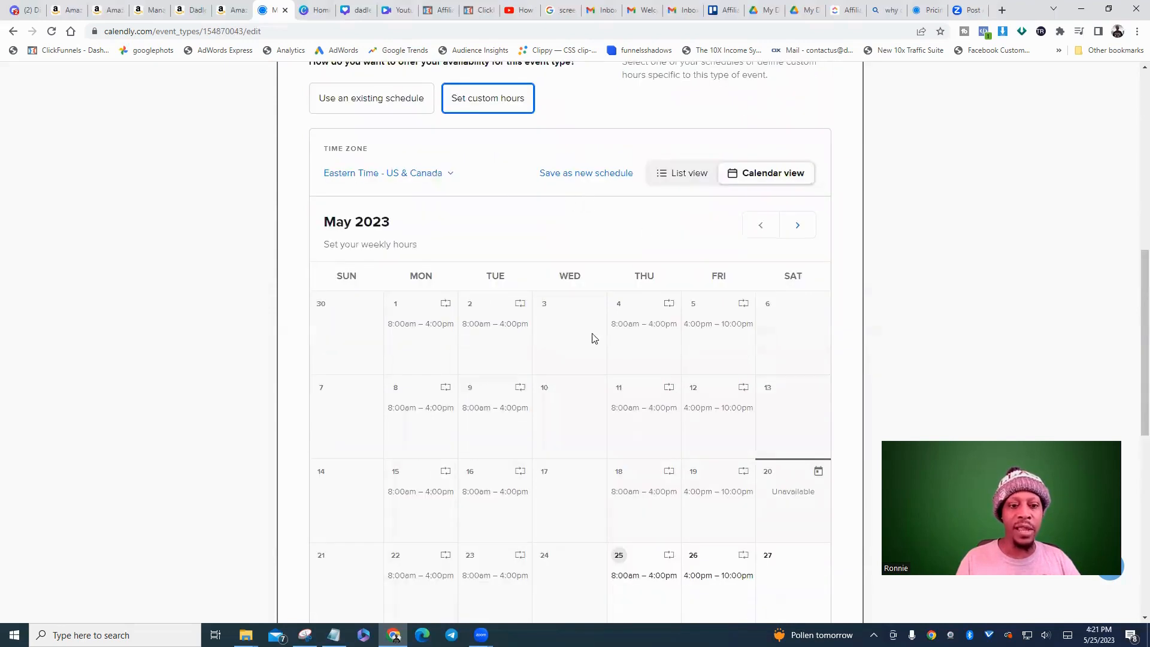
pyautogui.scroll(-3, 594, 336)
pyautogui.scroll(-2, 748, 432)
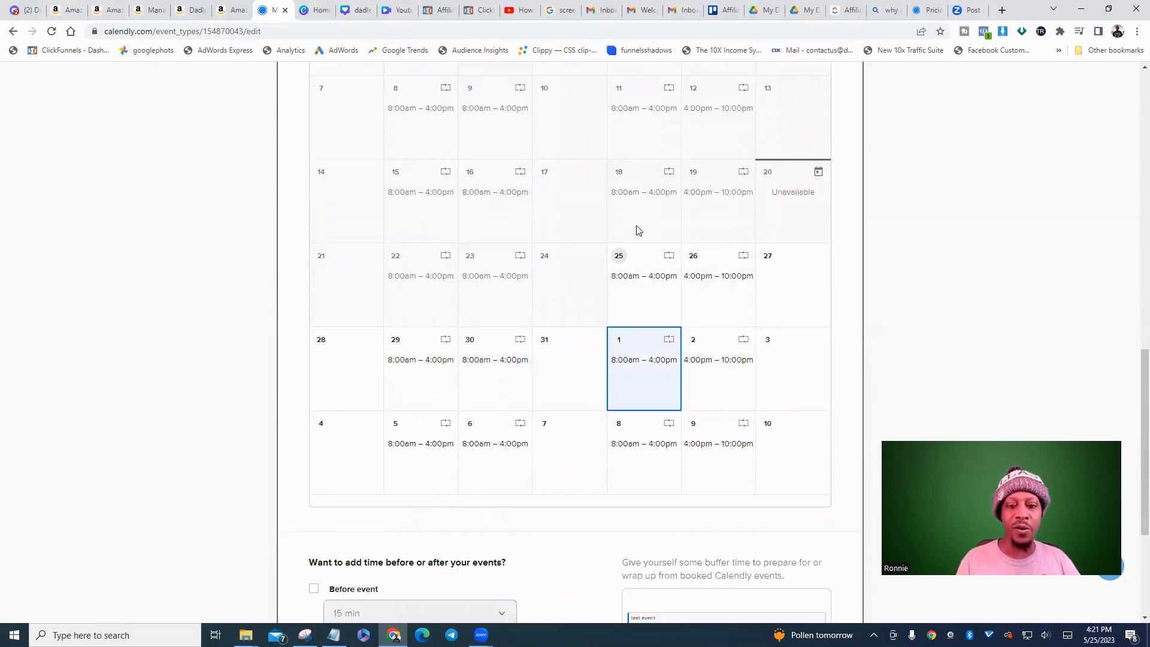
pyautogui.scroll(3, 330, 225)
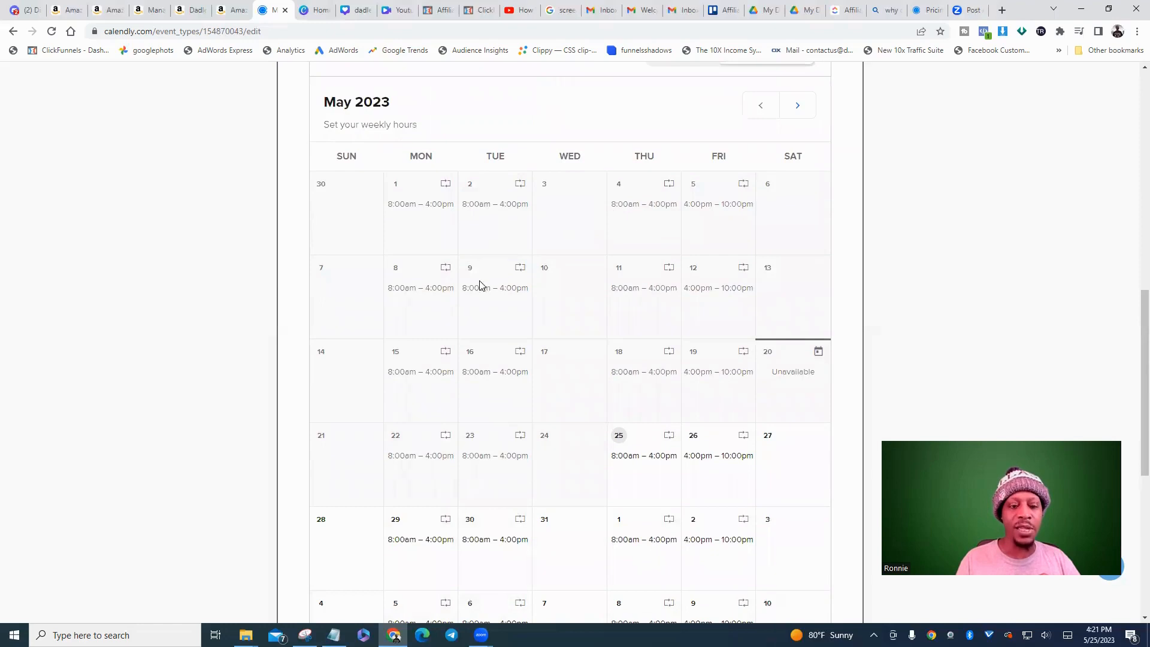
pyautogui.scroll(-5, 534, 380)
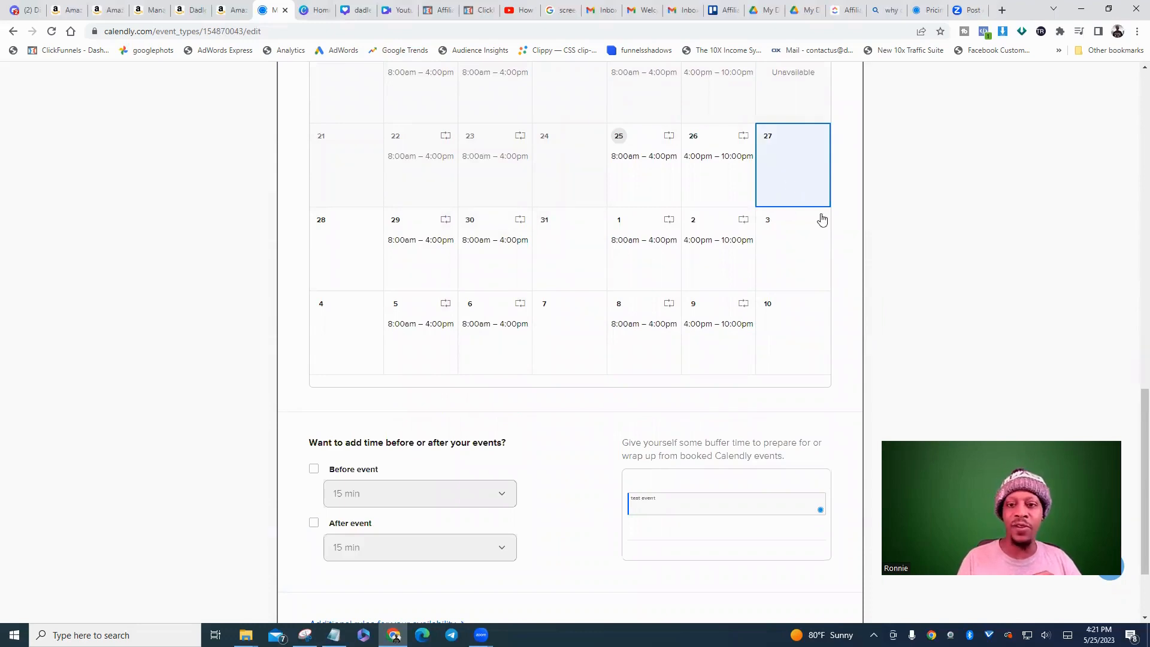
# View the editing options for Saturday, May 27 in the custom hours calendar without choosing one.
pyautogui.click(792, 174)
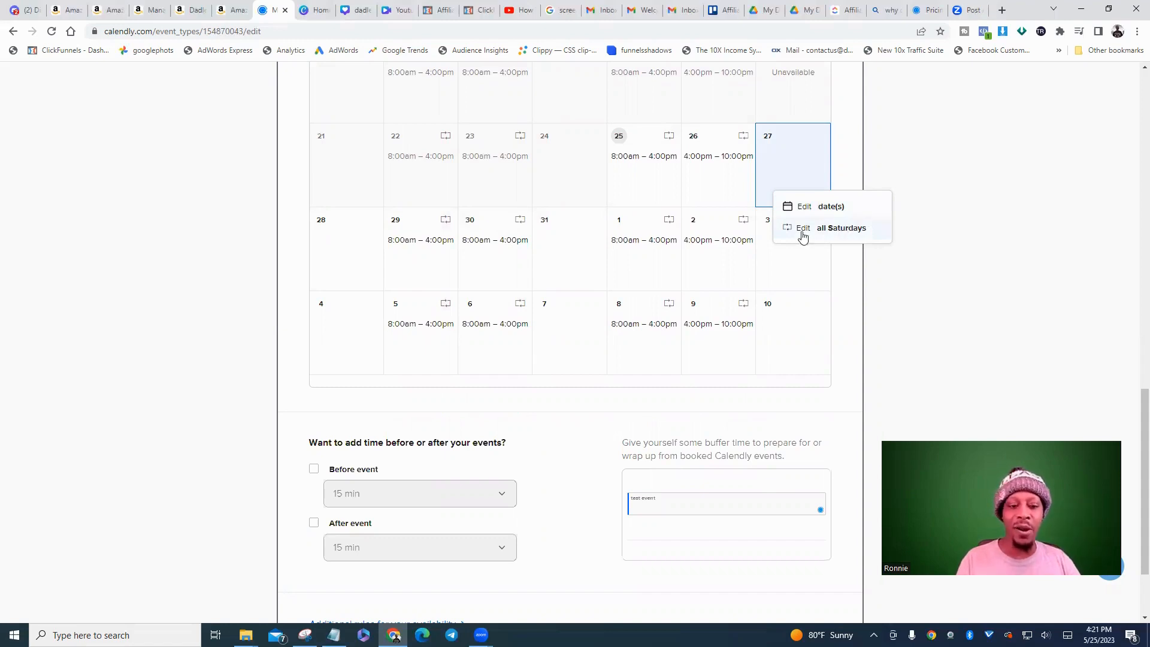
pyautogui.scroll(-1, 800, 238)
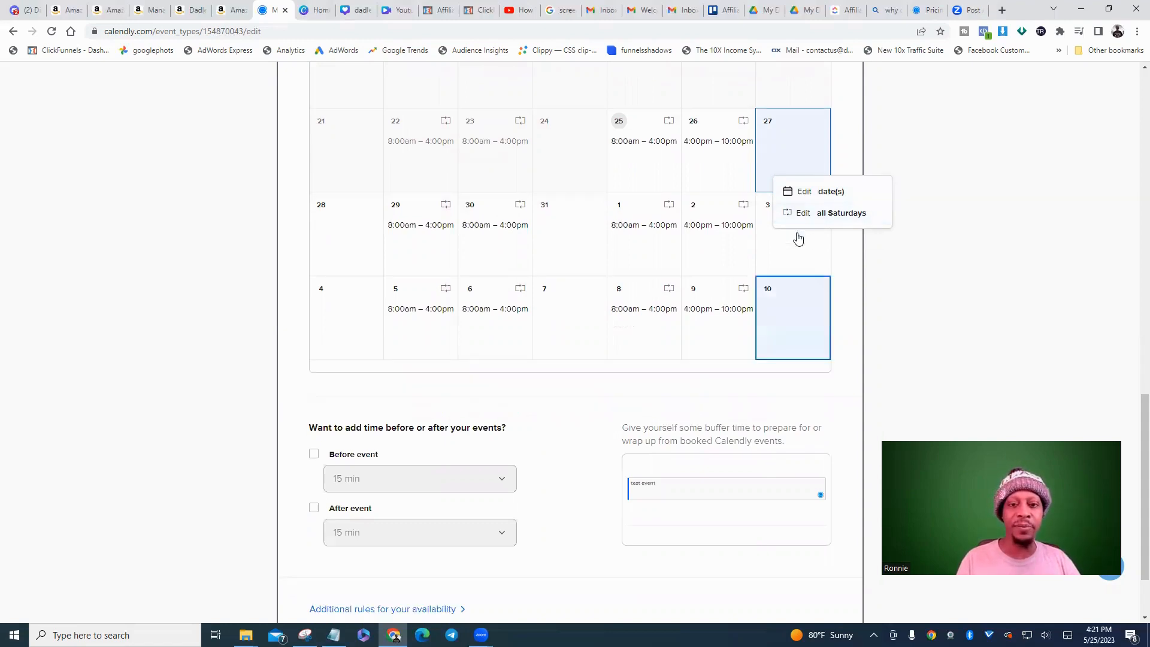
pyautogui.scroll(4, 779, 270)
pyautogui.scroll(4, 764, 294)
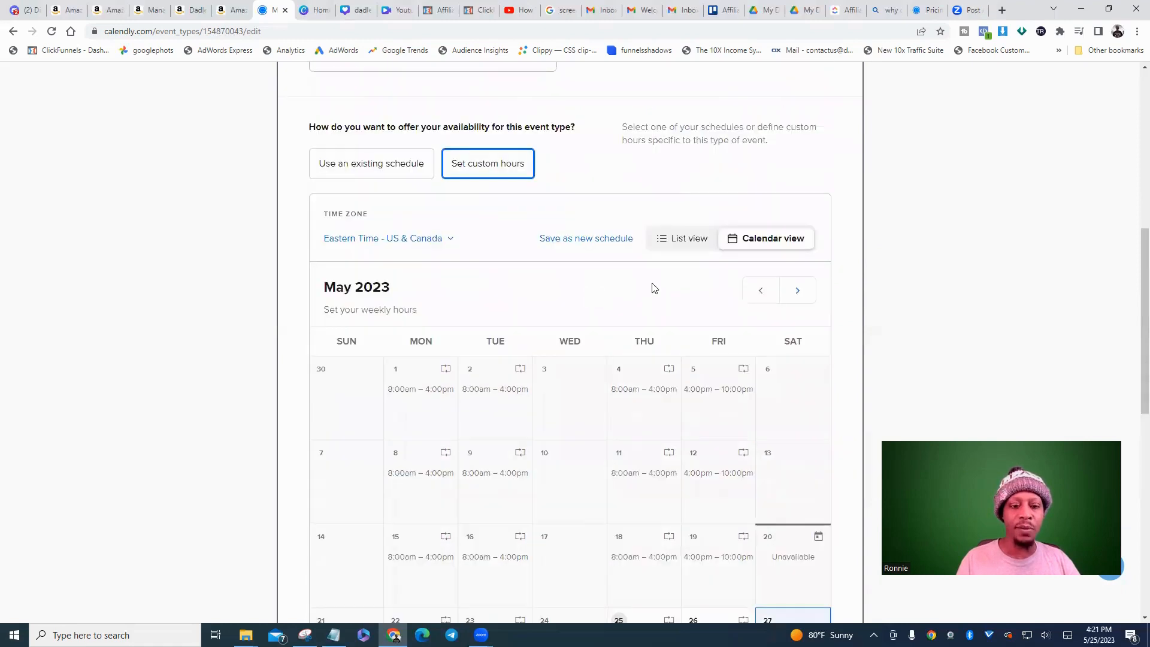
# Examine the buffer time options for before and after the event, highlighting the words "buffer time" in the description.
pyautogui.scroll(-10, 654, 289)
pyautogui.scroll(-1, 384, 342)
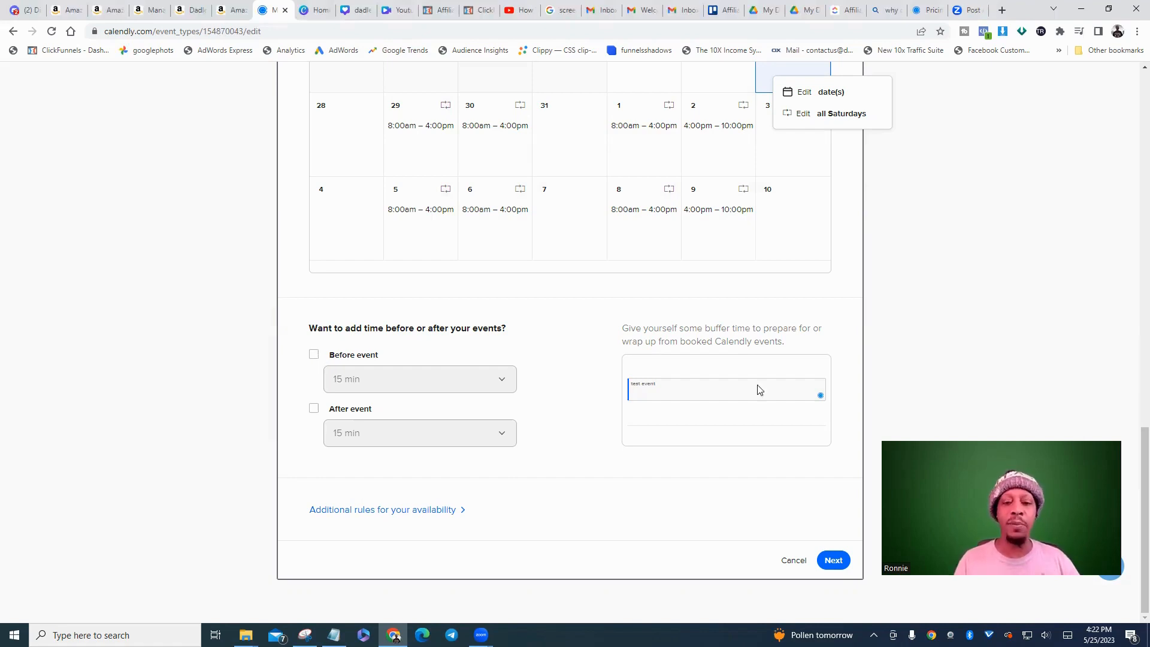
pyautogui.moveTo(698, 330); pyautogui.dragTo(753, 330)
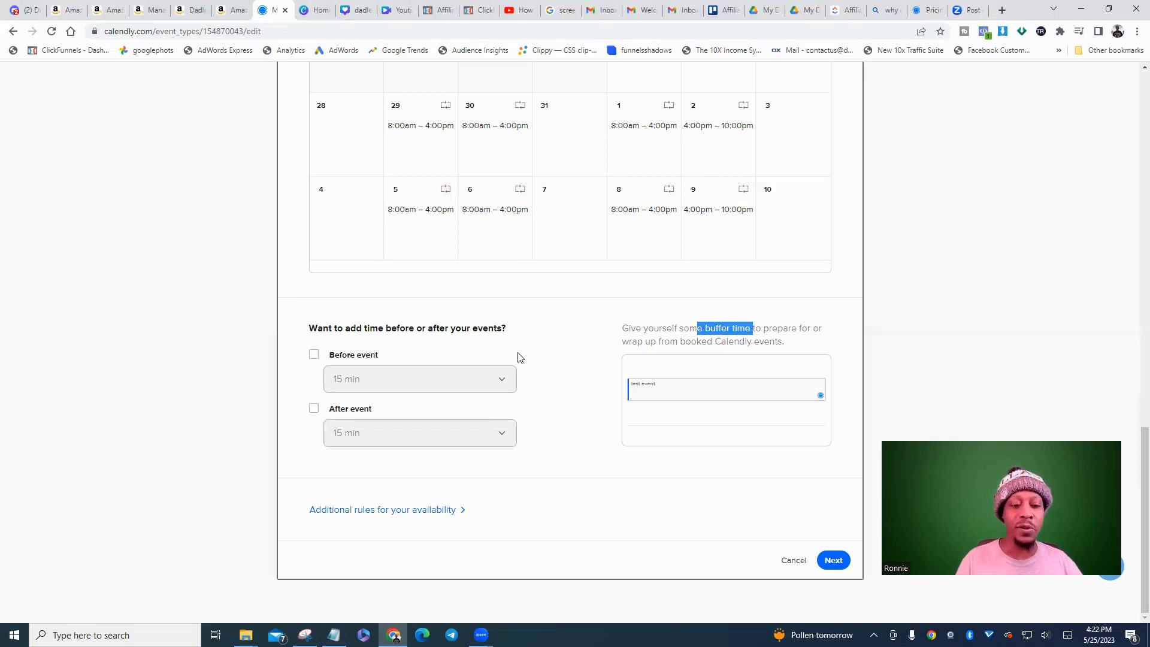
# Expand the additional availability rules and review the start time increments, scheduling conditions, time zone display and secret event options.
pyautogui.click(471, 509)
pyautogui.scroll(-5, 501, 478)
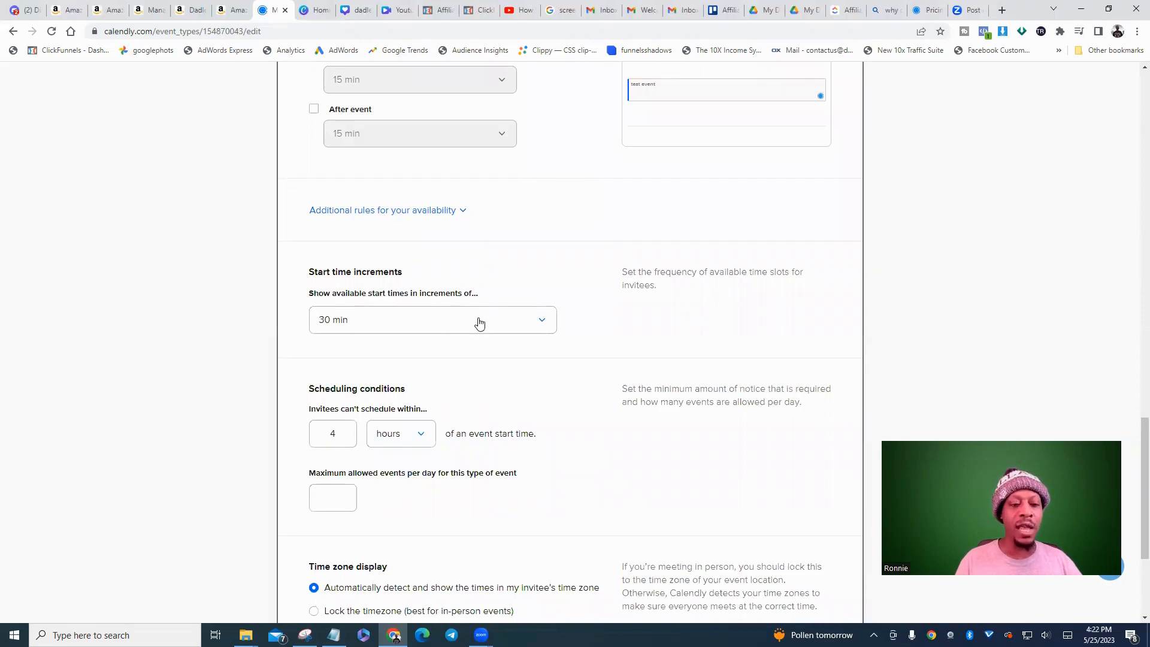
pyautogui.scroll(-3, 513, 359)
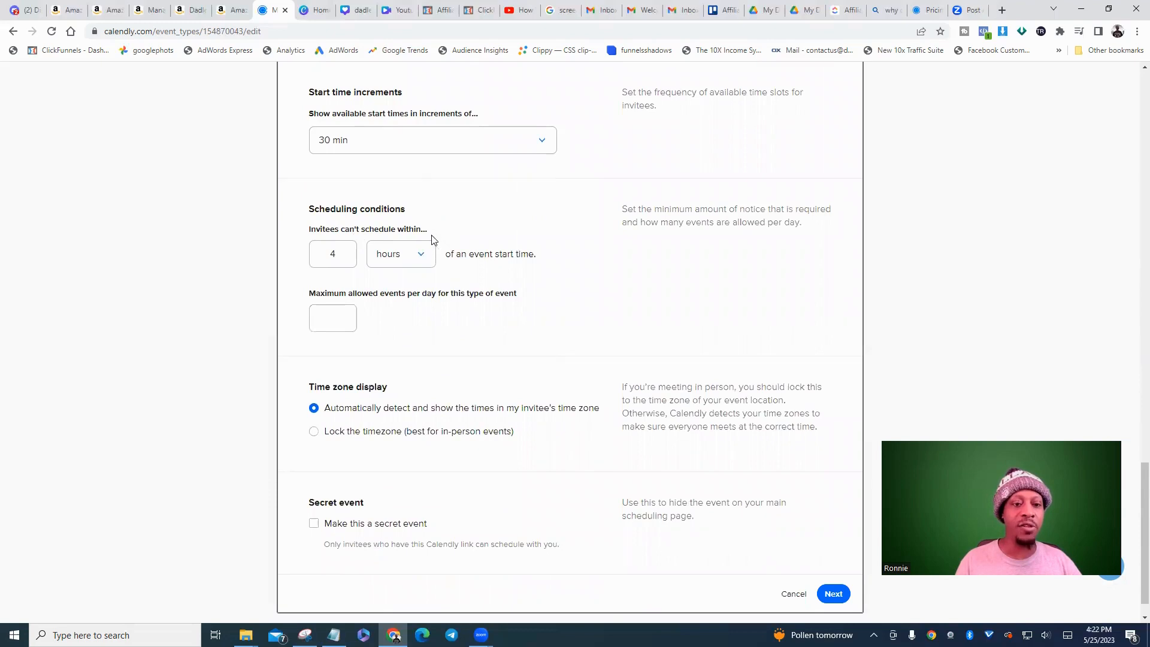
pyautogui.scroll(-1, 446, 271)
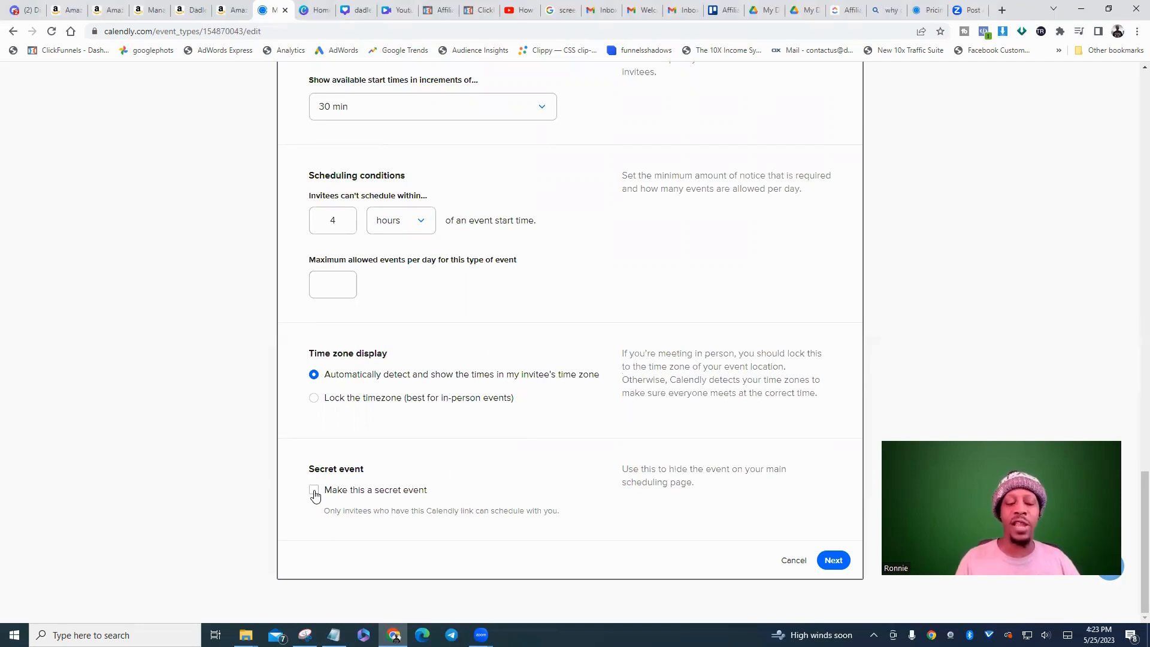
# Try to save the event's booking settings with the date range left blank.
pyautogui.scroll(12, 650, 365)
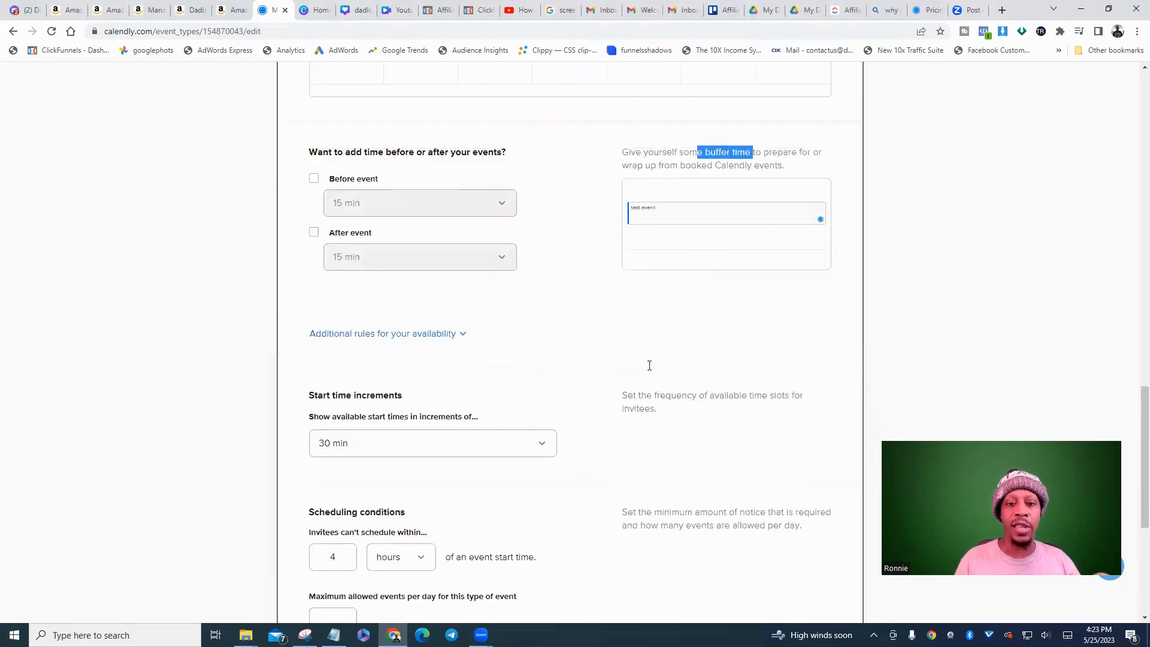
pyautogui.scroll(14, 649, 365)
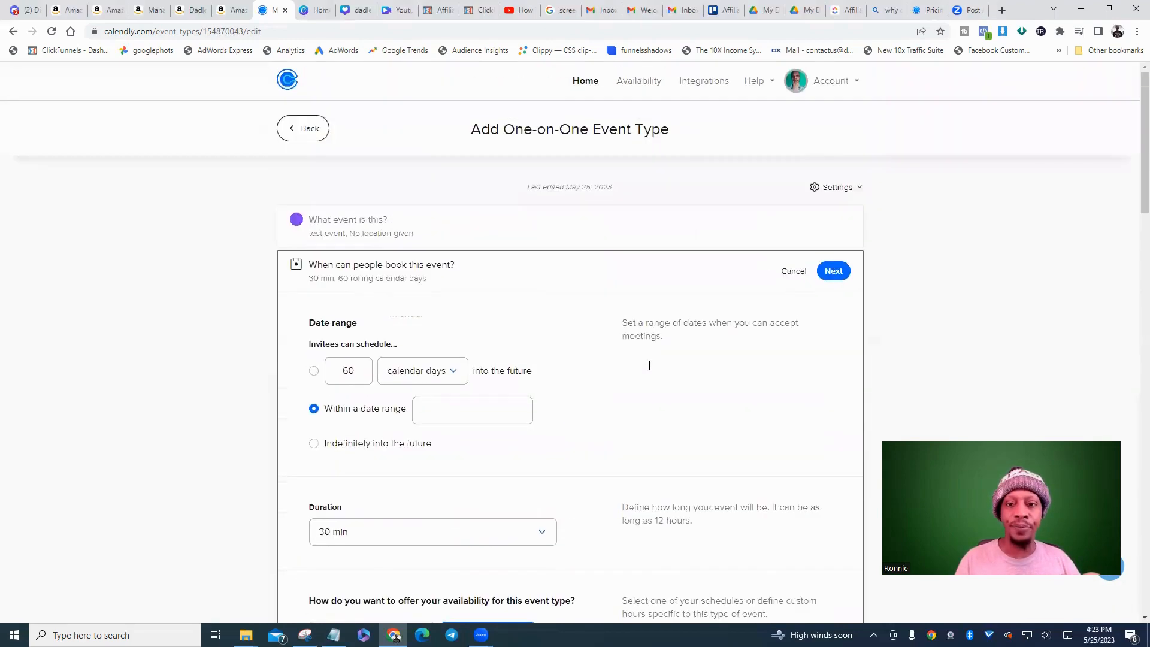
pyautogui.click(840, 273)
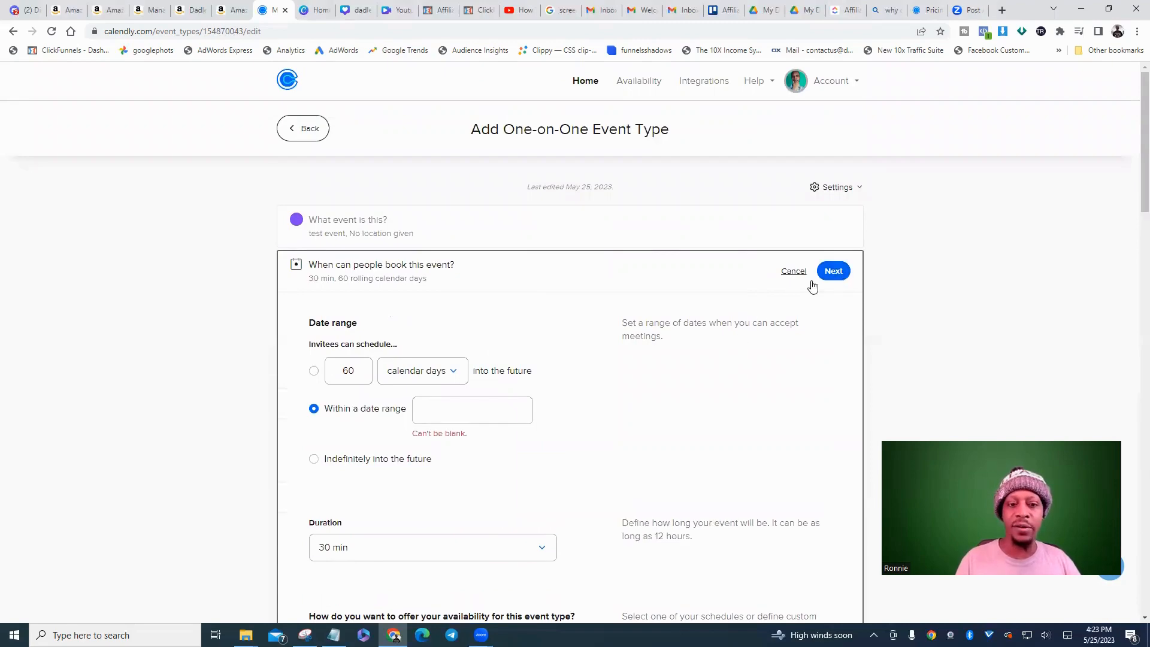
# Set the booking date range to Jun 1 – Jun 29, 2023 and save the event's booking settings.
pyautogui.scroll(-4, 753, 318)
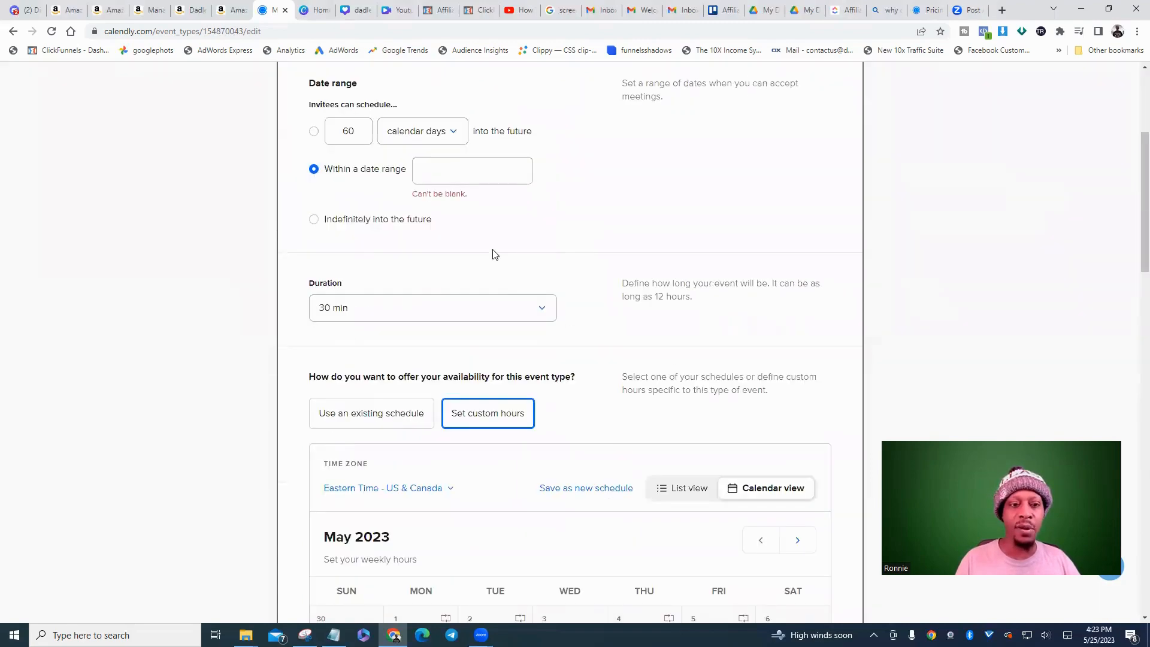
pyautogui.click(444, 169)
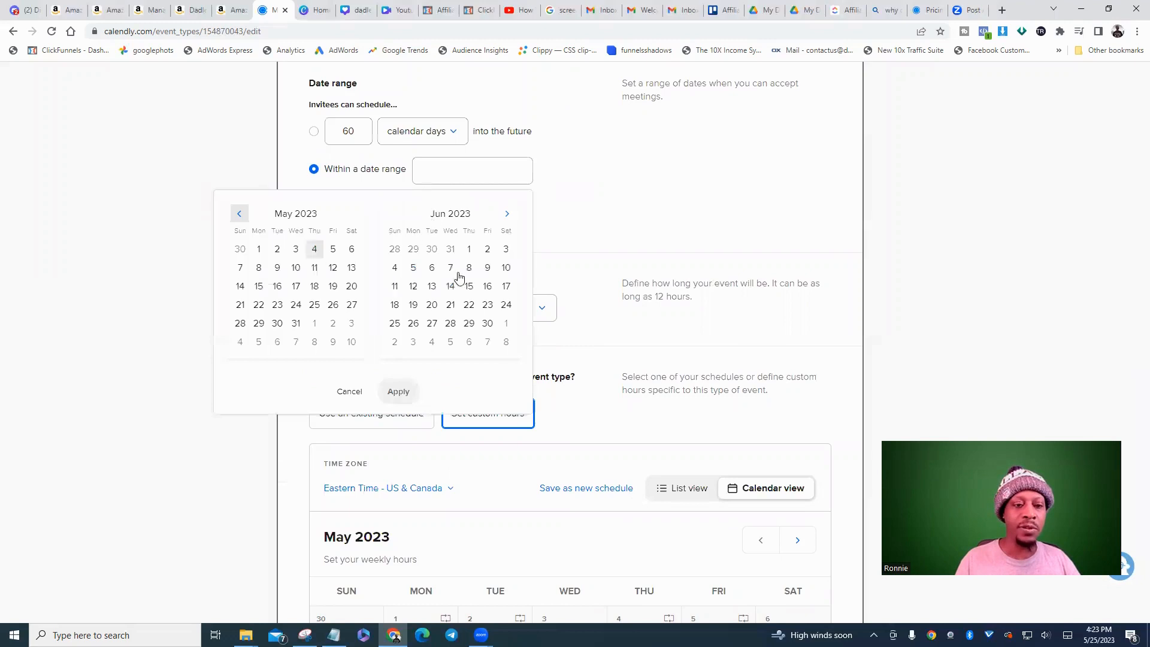
pyautogui.click(470, 248)
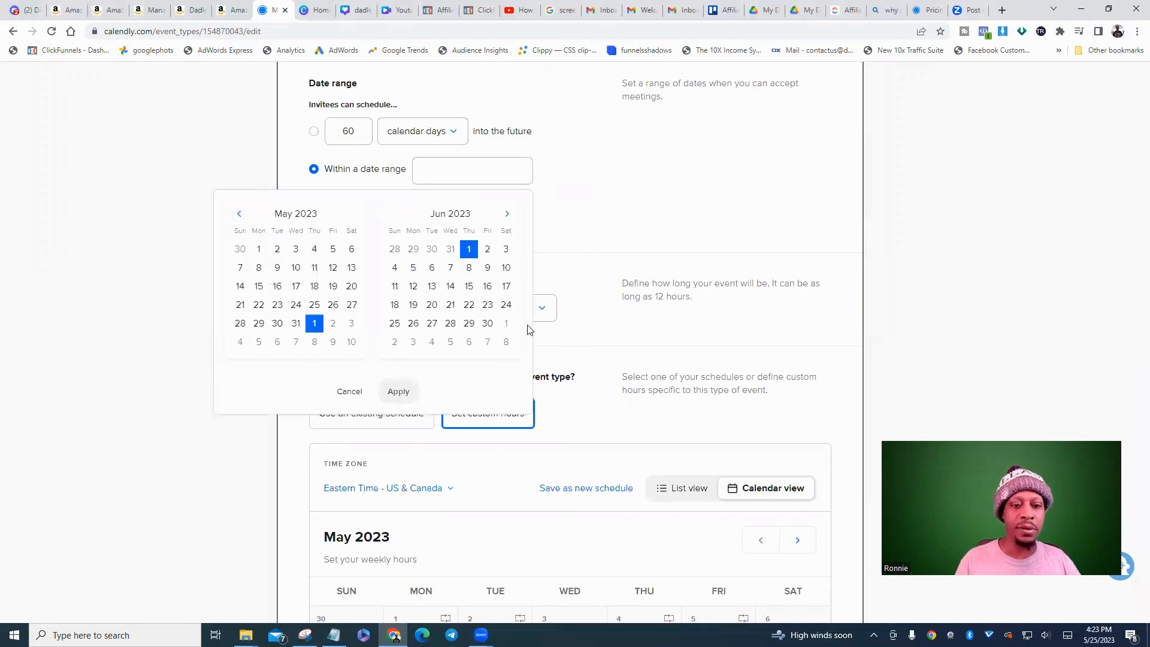
pyautogui.click(474, 324)
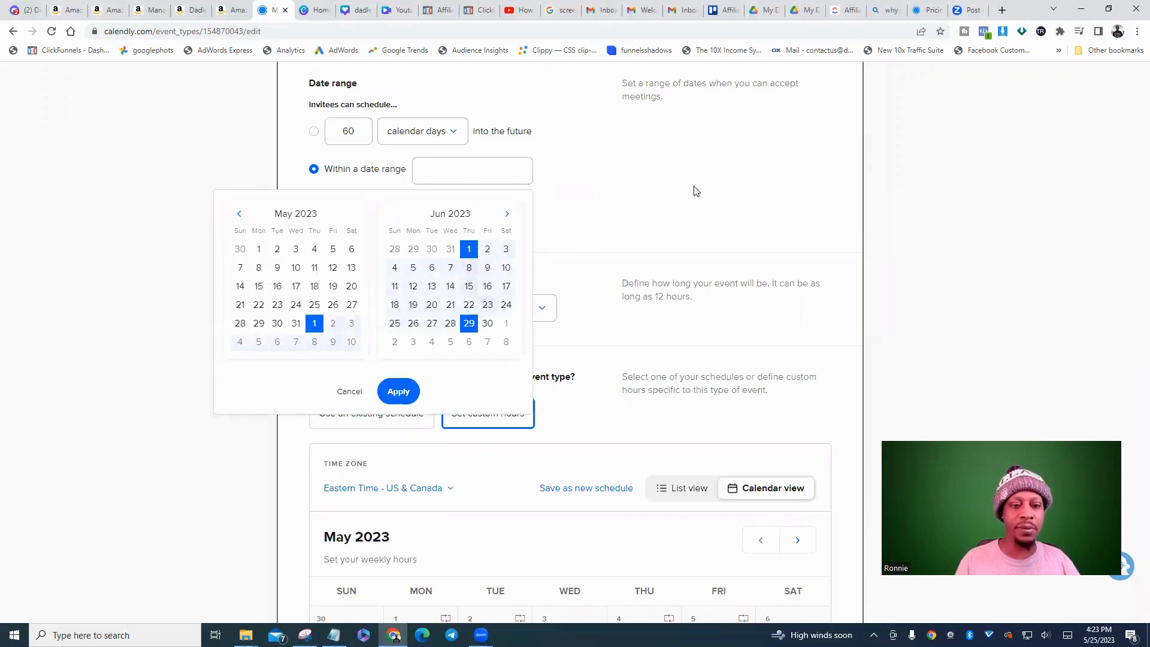
pyautogui.click(399, 391)
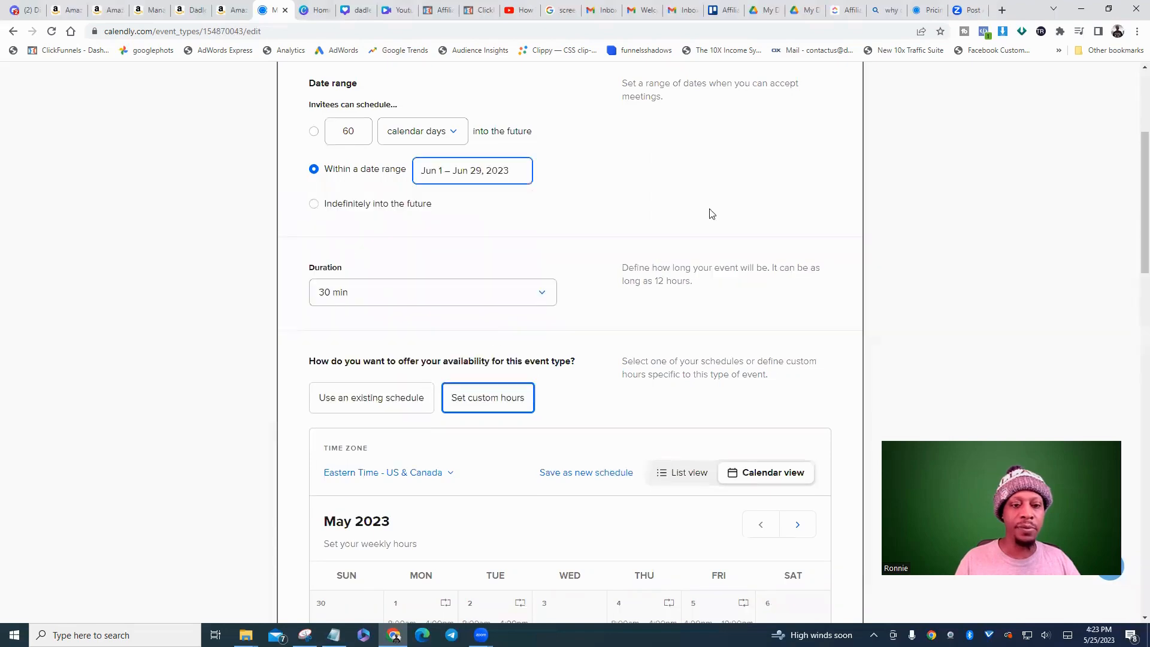
pyautogui.scroll(-10, 727, 204)
pyautogui.scroll(-15, 727, 210)
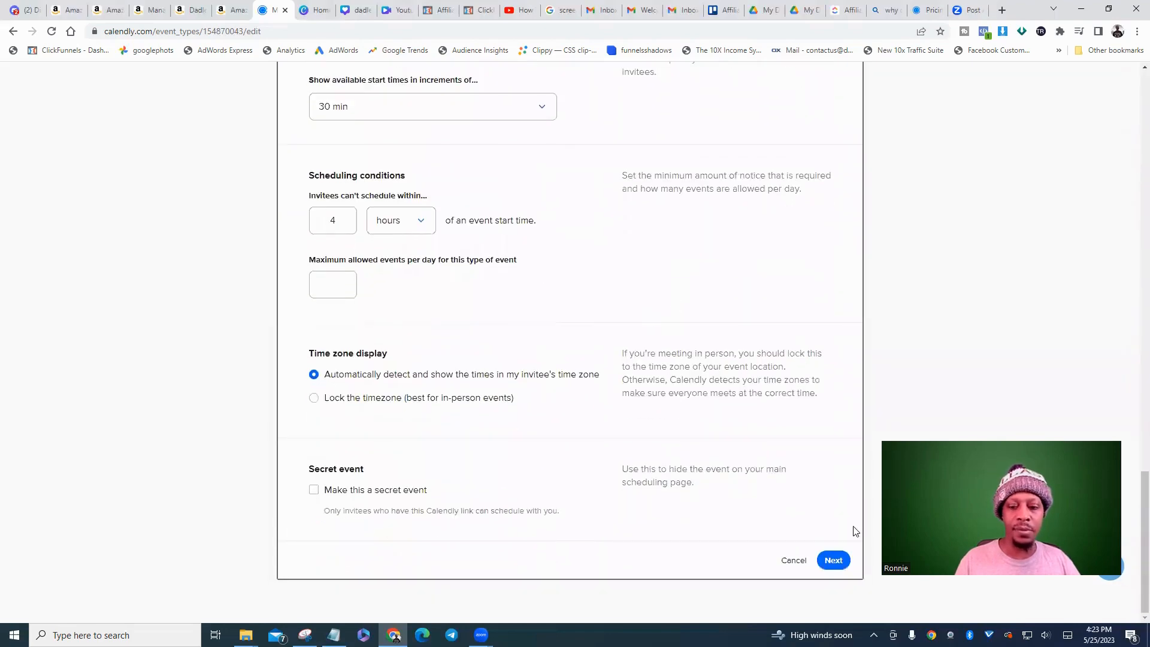
pyautogui.click(839, 561)
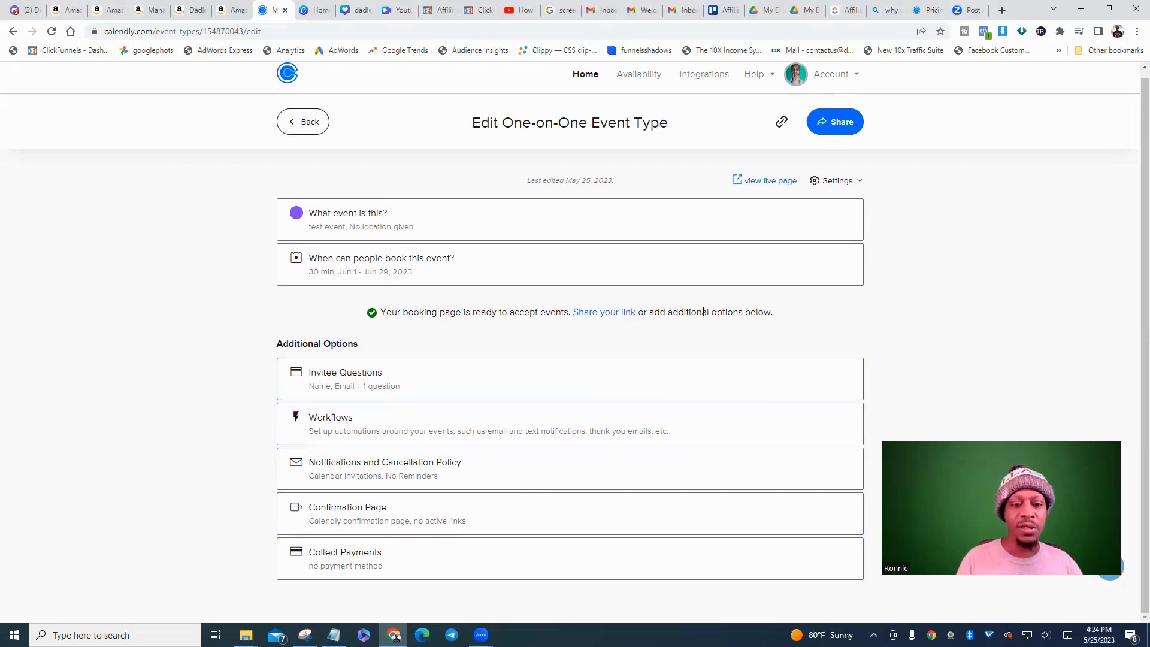
# Return to the My Calendly home page and look through the event types for the test event.
pyautogui.scroll(1, 1017, 341)
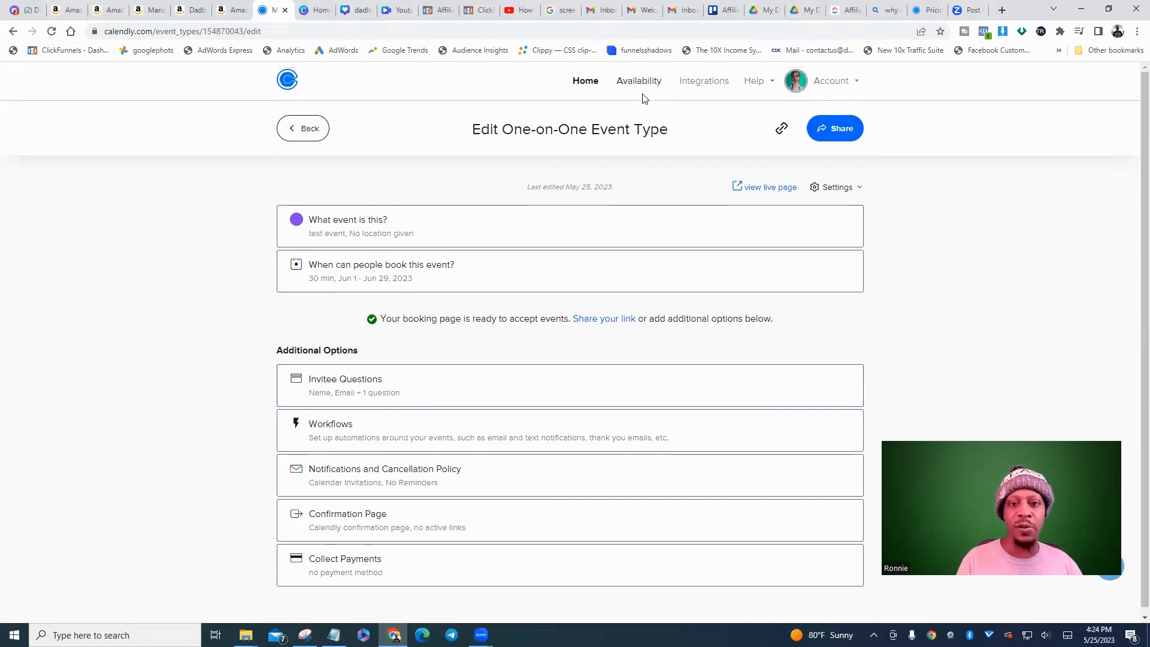
pyautogui.click(593, 82)
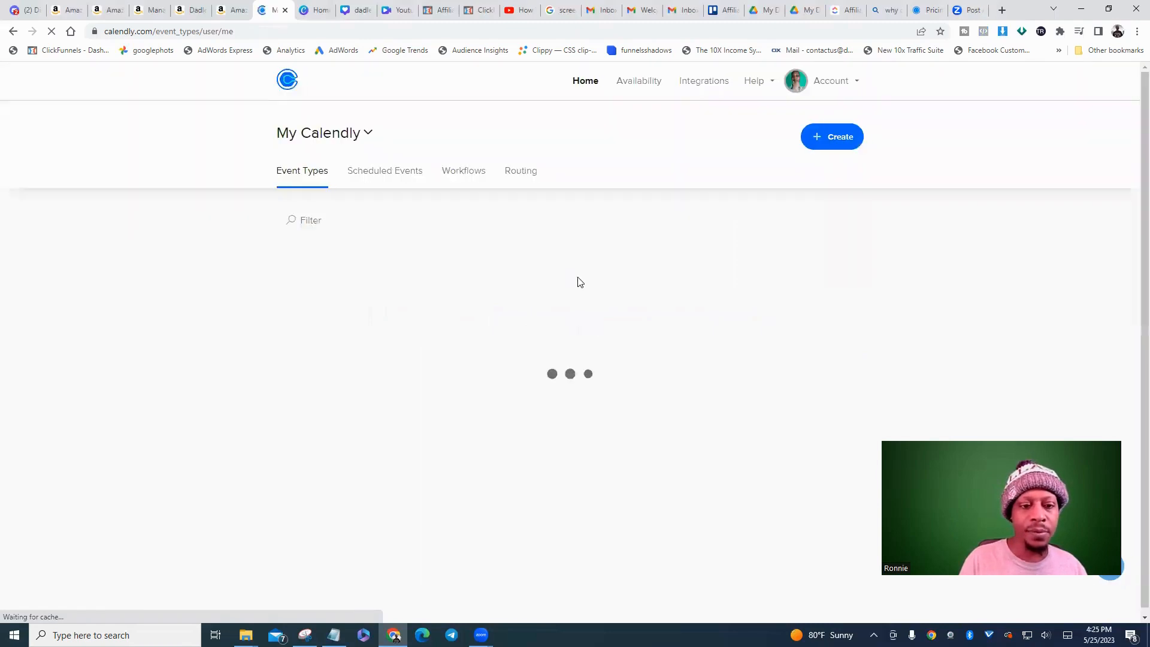
pyautogui.scroll(-2, 580, 282)
pyautogui.scroll(-4, 605, 314)
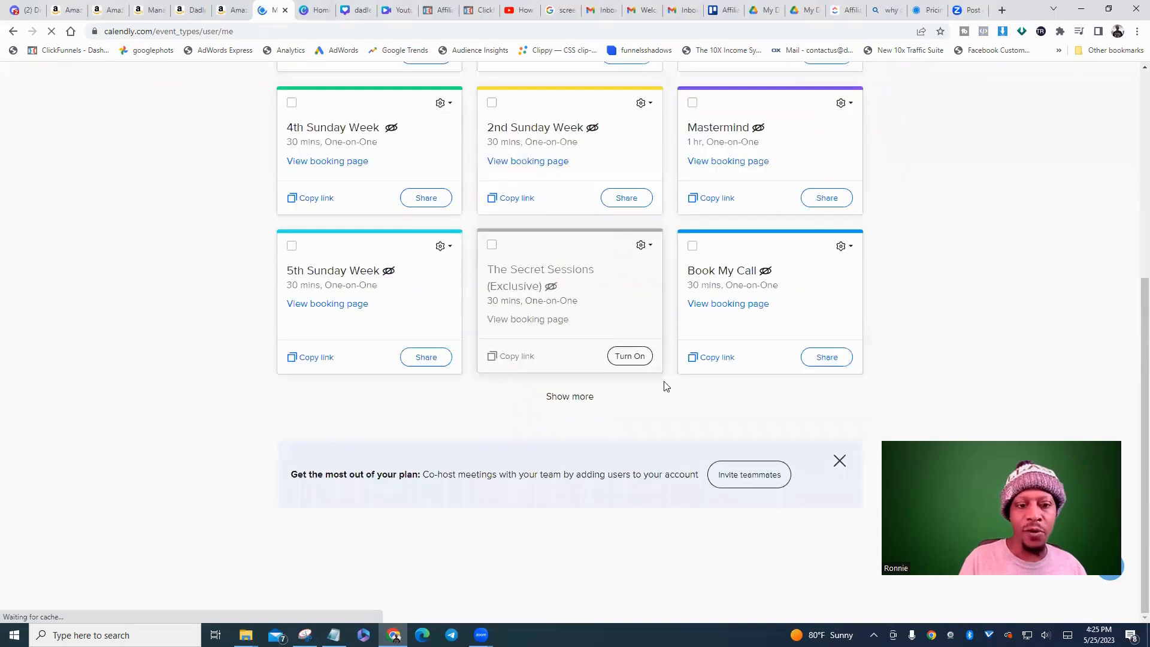
pyautogui.scroll(4, 589, 393)
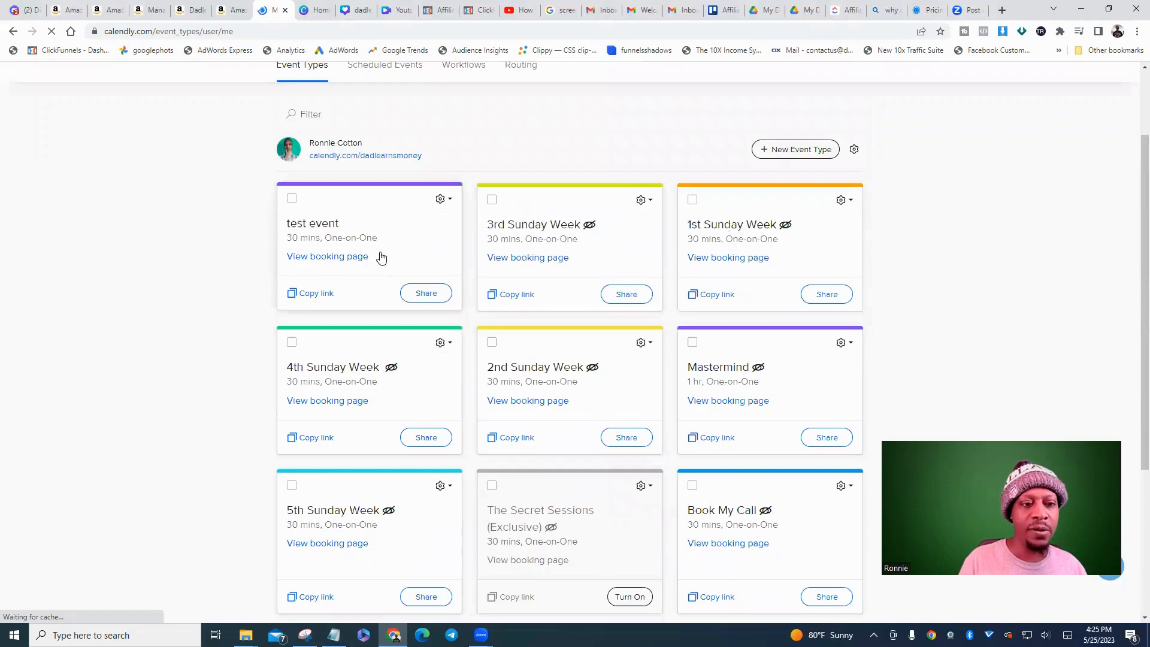
# Delete the "test event" event type and confirm the deletion.
pyautogui.click(292, 200)
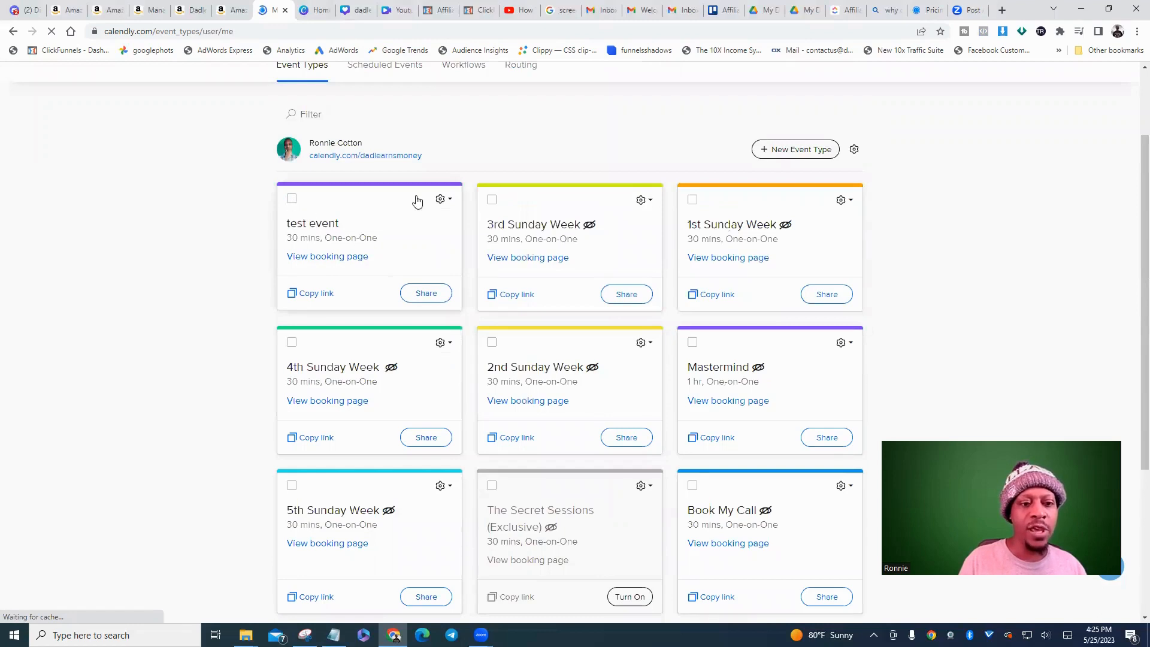
pyautogui.click(448, 200)
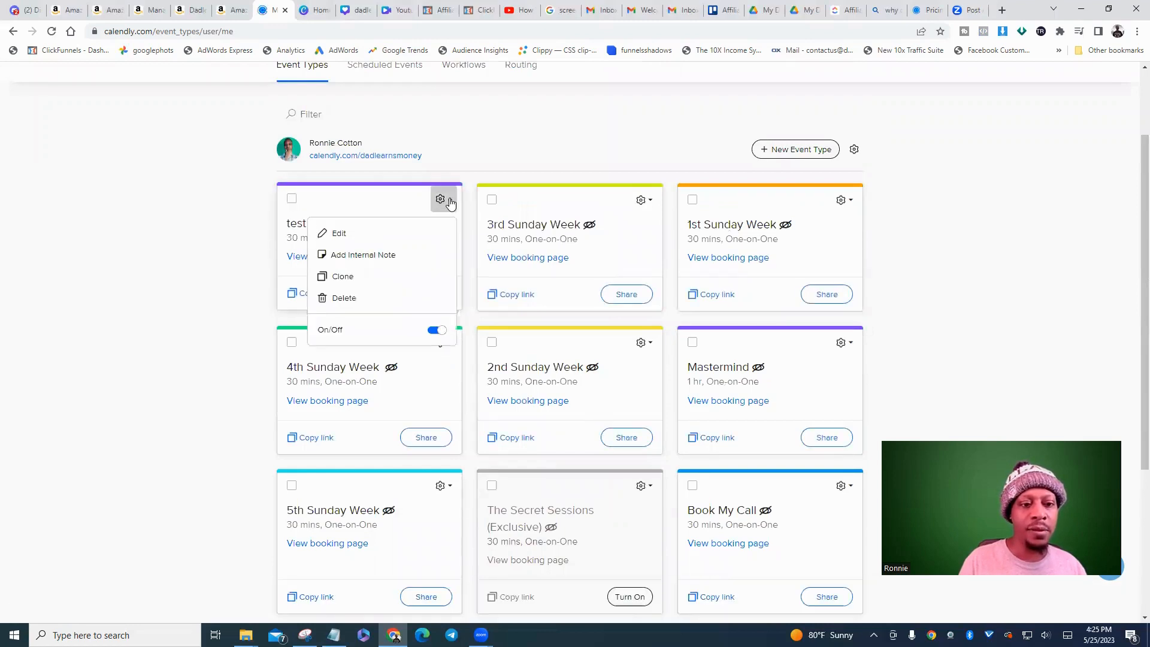
pyautogui.click(355, 297)
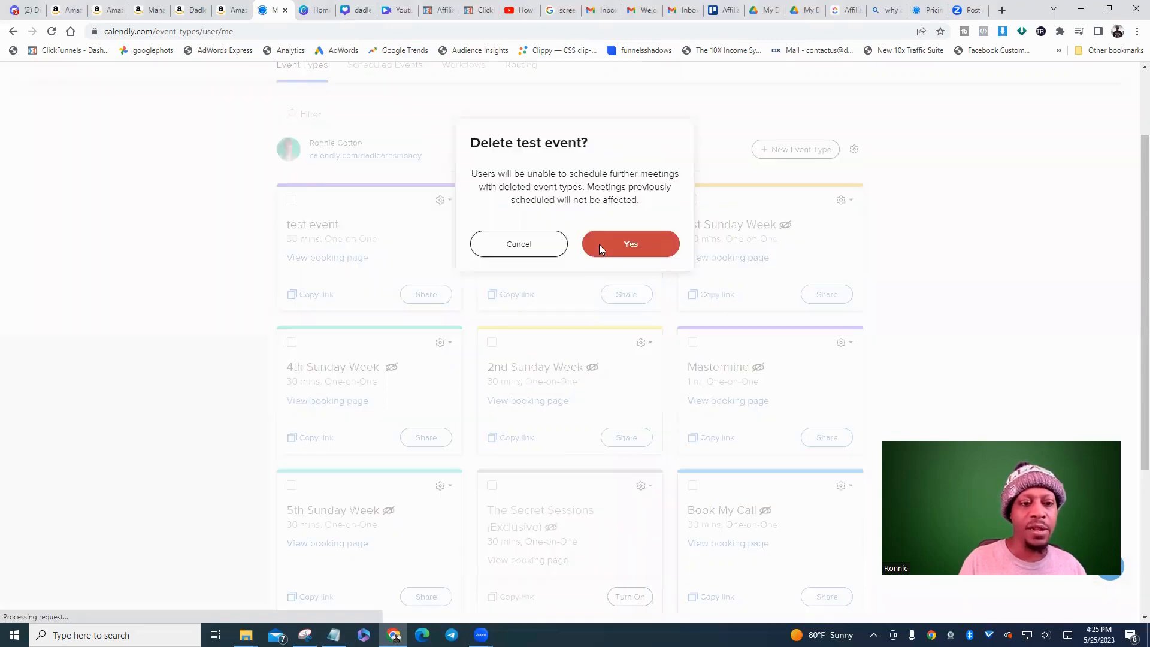
pyautogui.click(599, 245)
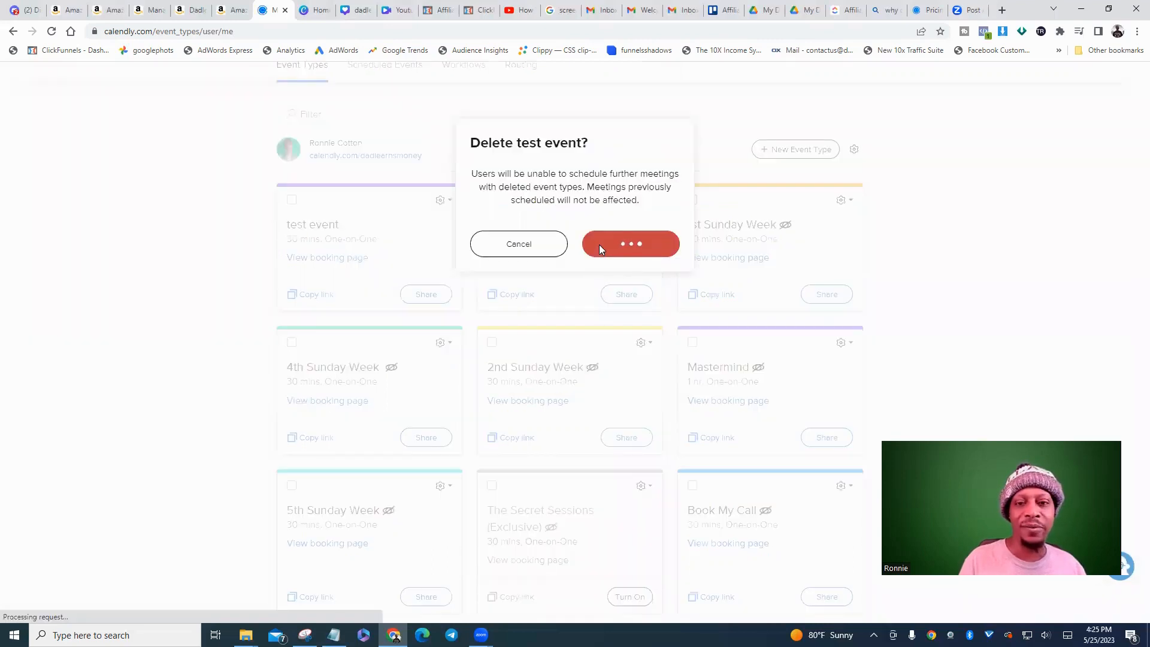